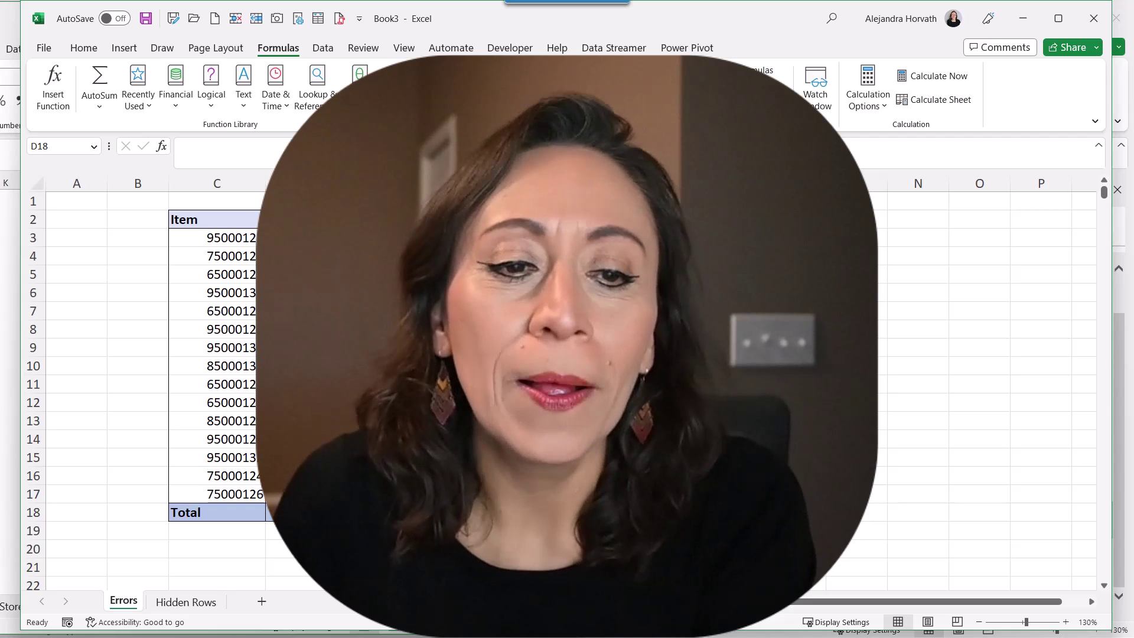
Look over the Item and Sales values in columns C and D, then pick the empty total cell D18
scroll(142, 354, "down", 1)
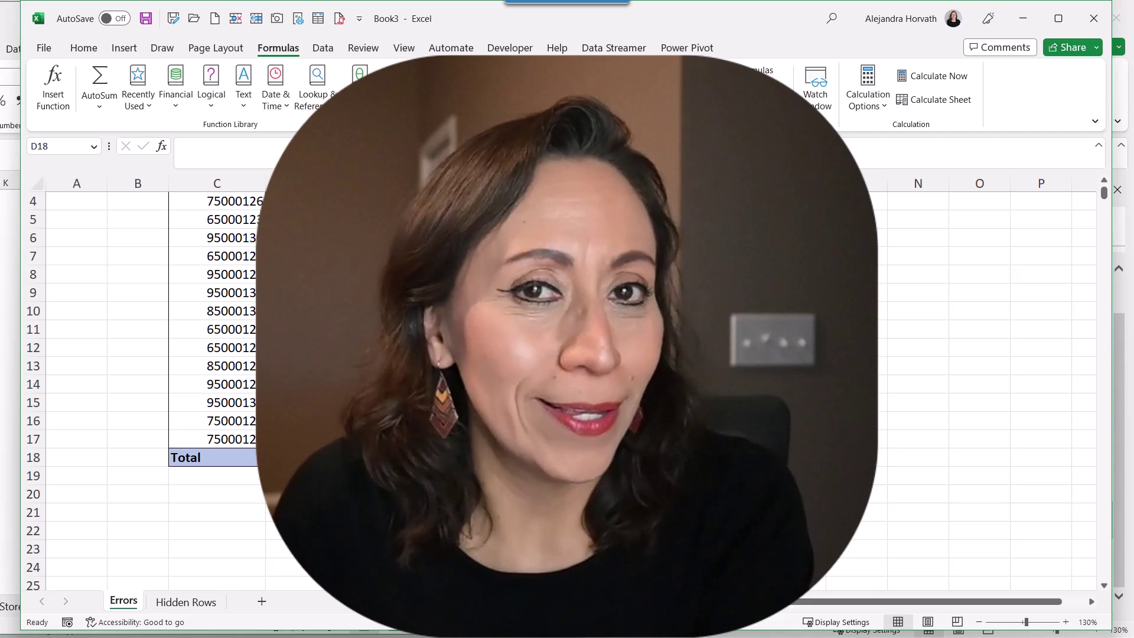
scroll(142, 354, "up", 1)
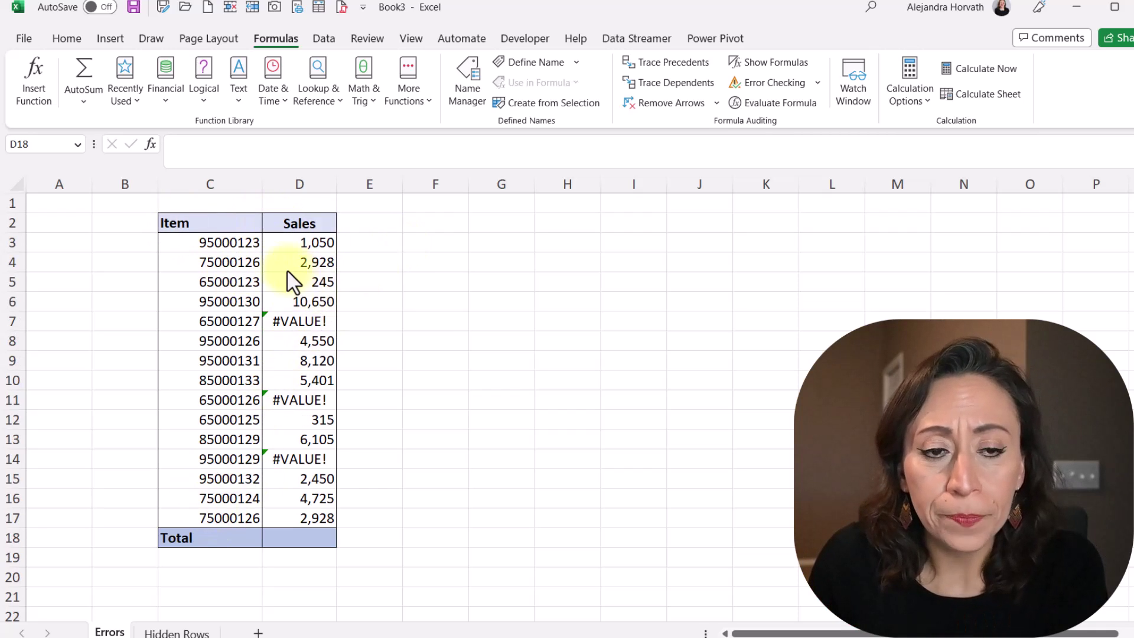
left_click(239, 224)
left_click_drag(239, 224, 177, 499)
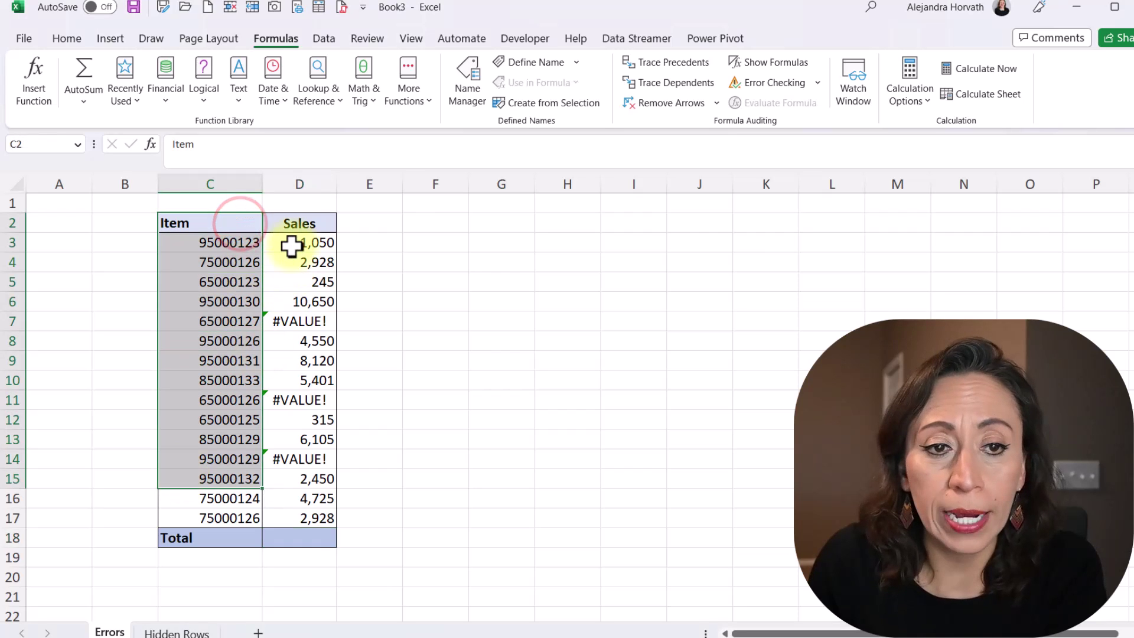
left_click_drag(299, 226, 304, 518)
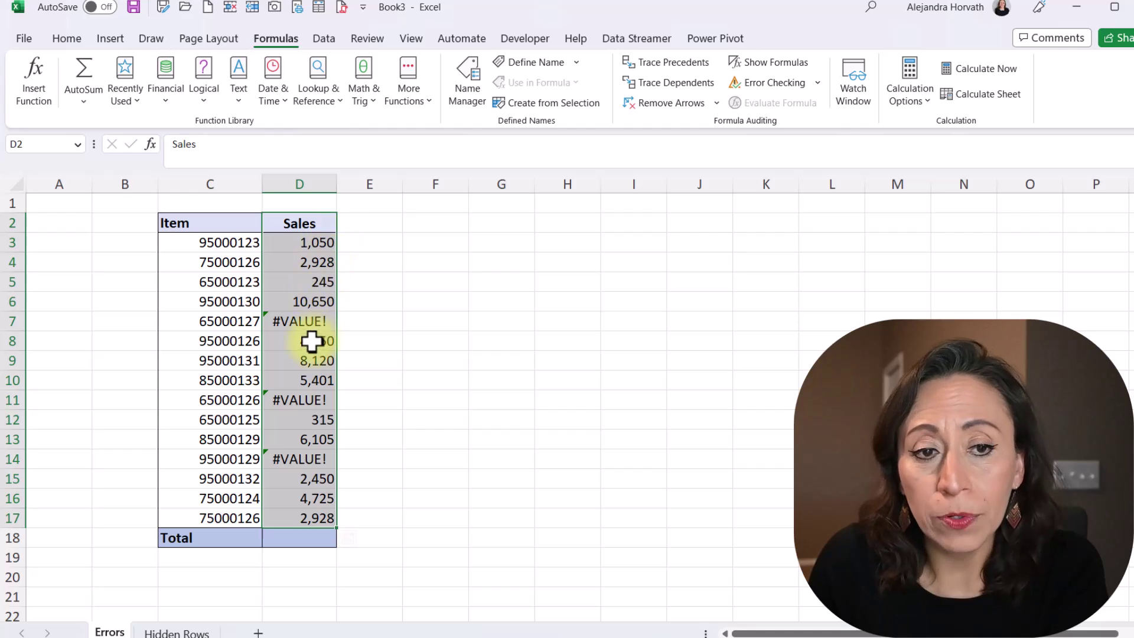
left_click(317, 341)
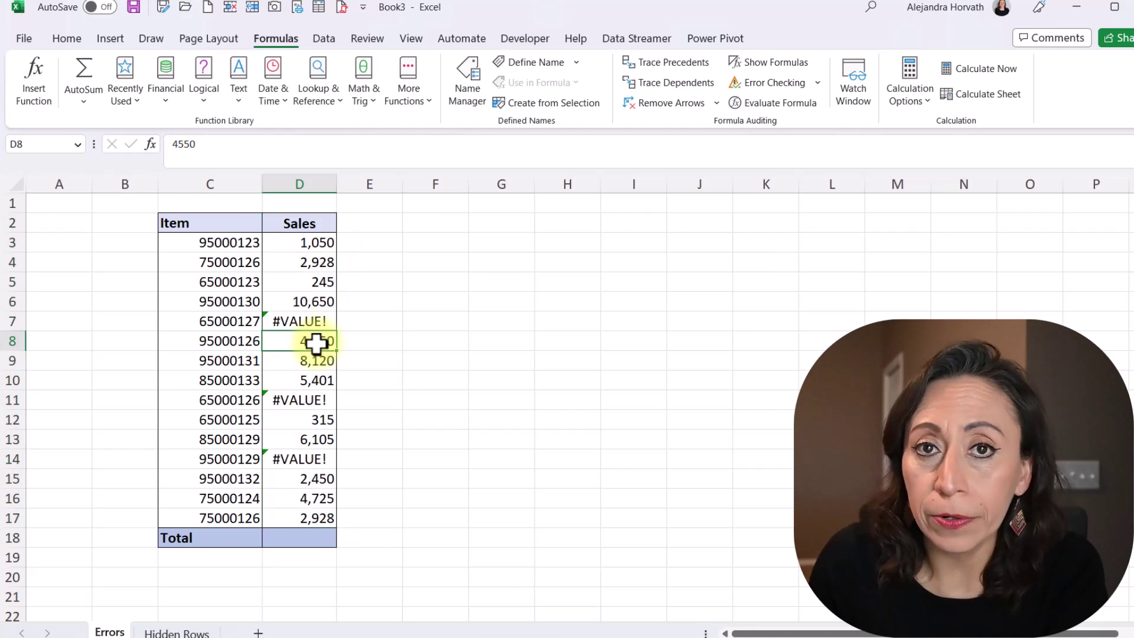
left_click(301, 538)
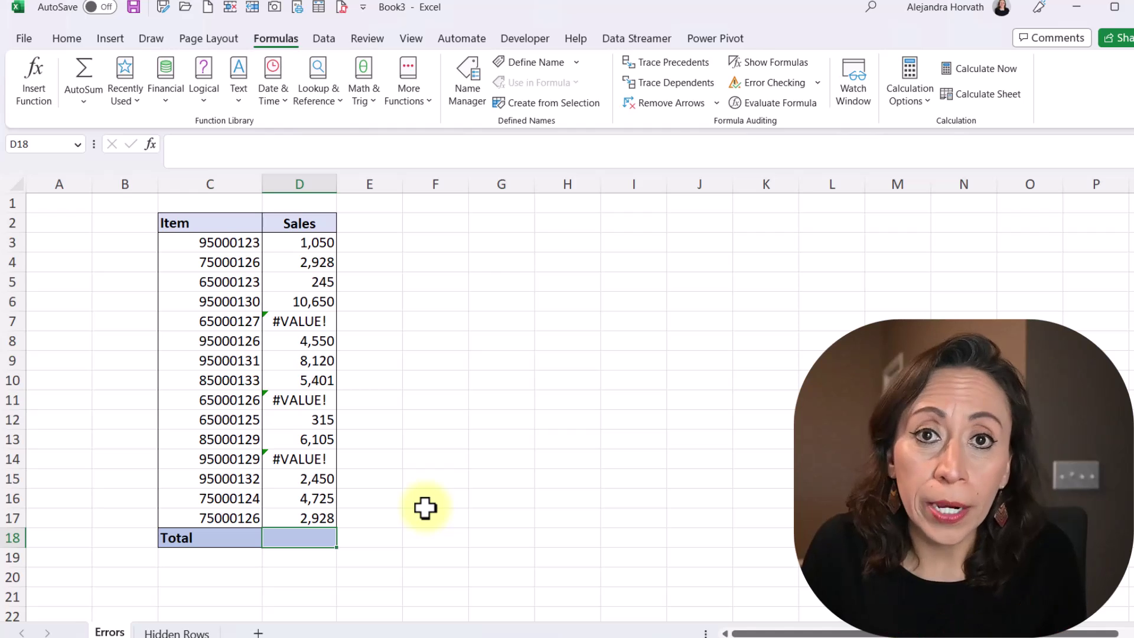
scroll(425, 491, "down", 2)
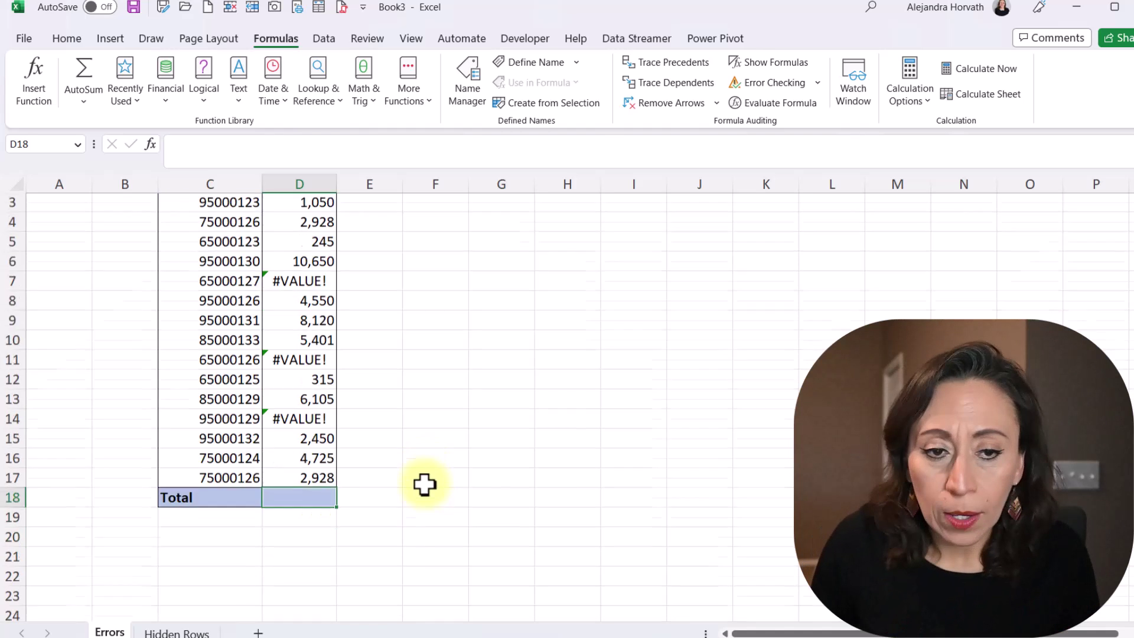
scroll(437, 451, "up", 2)
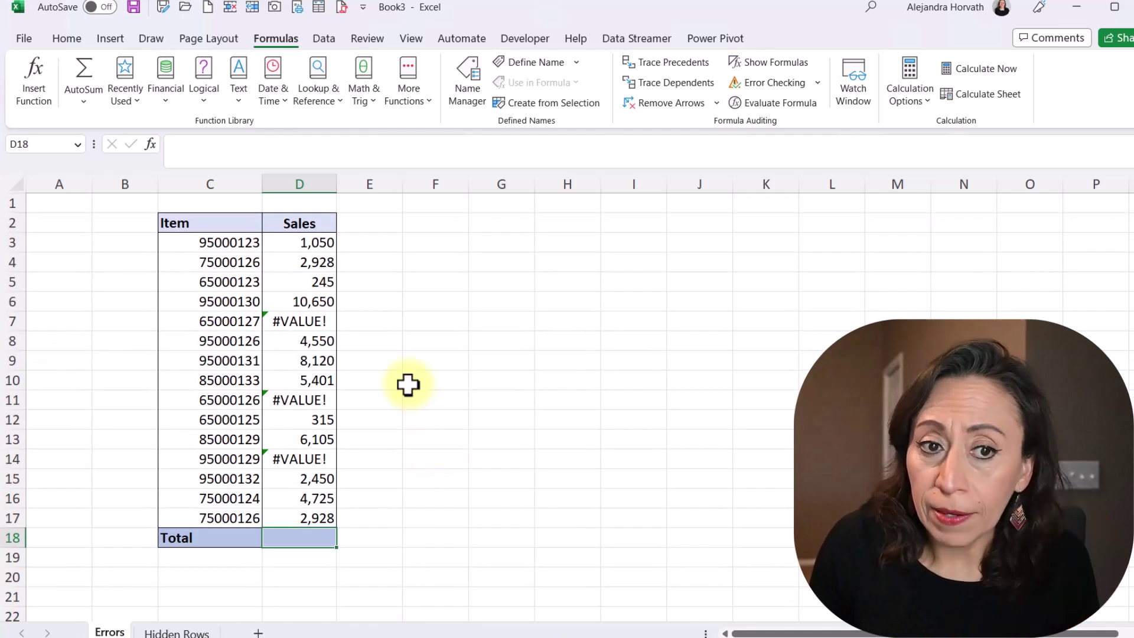
left_click_drag(308, 254, 292, 520)
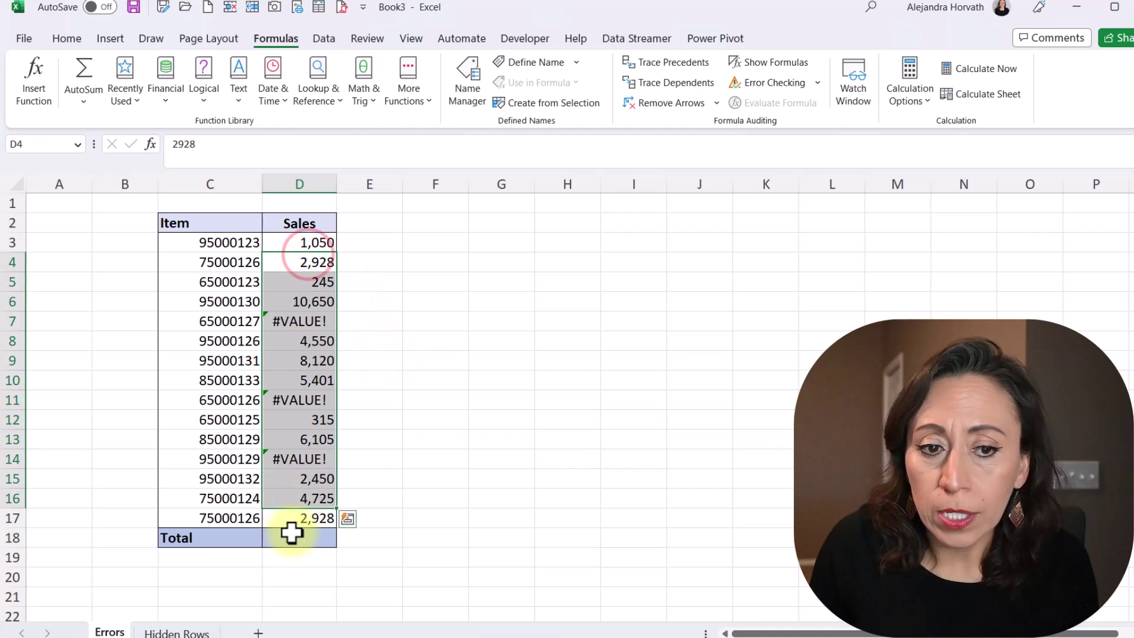
left_click(300, 538)
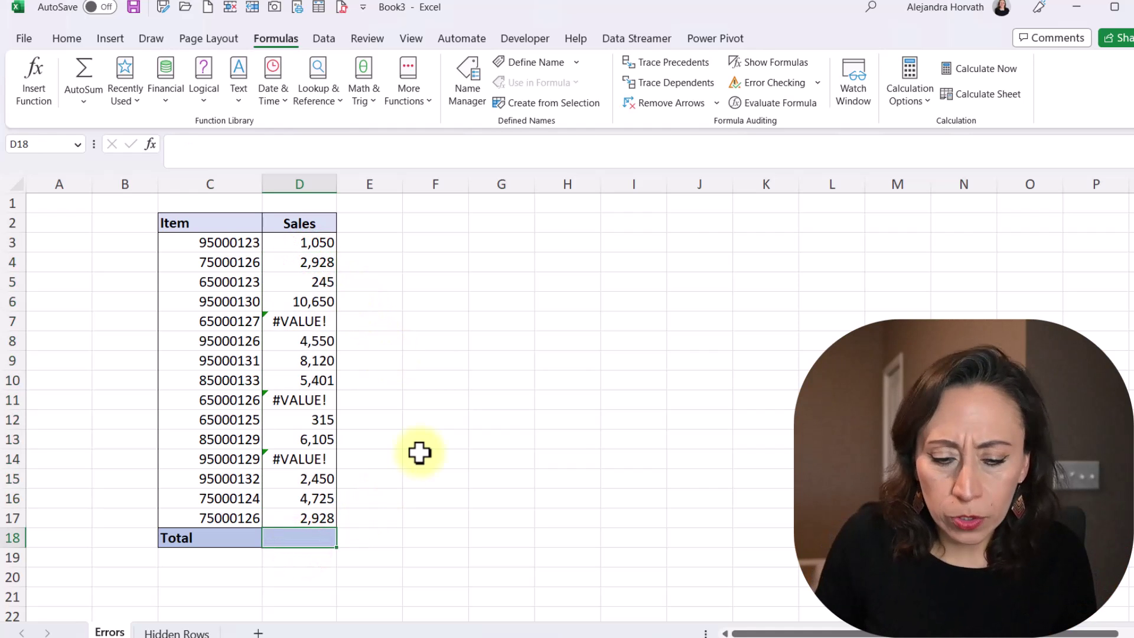
Enter =SUM(D3:D17) in D18, setting the range with the keyboard
scroll(419, 453, "down", 4)
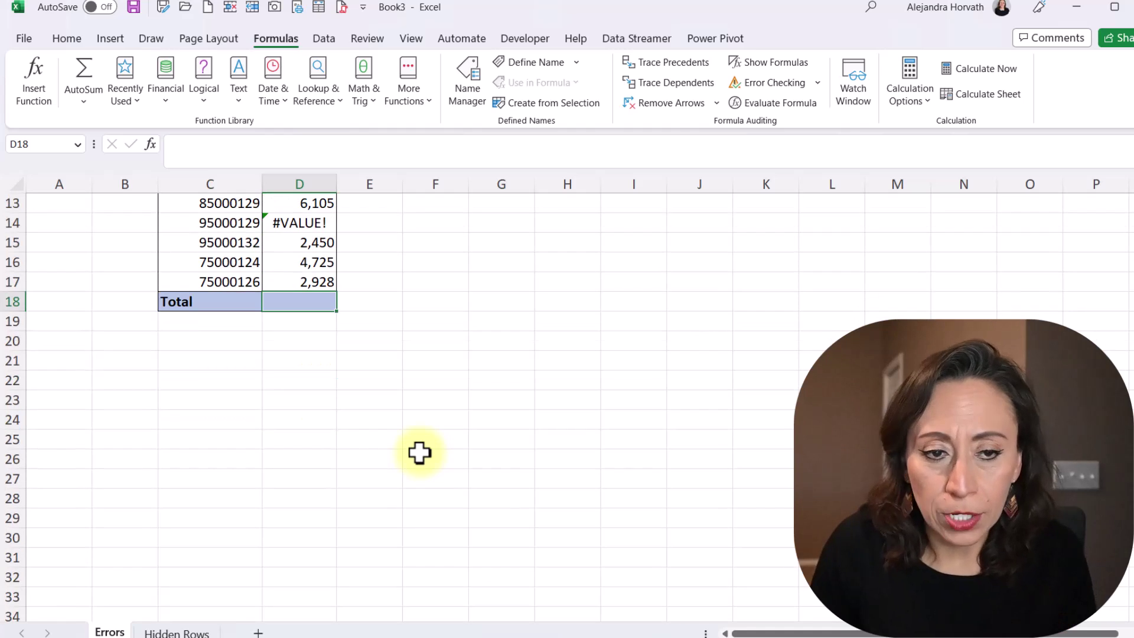
type("=sum(")
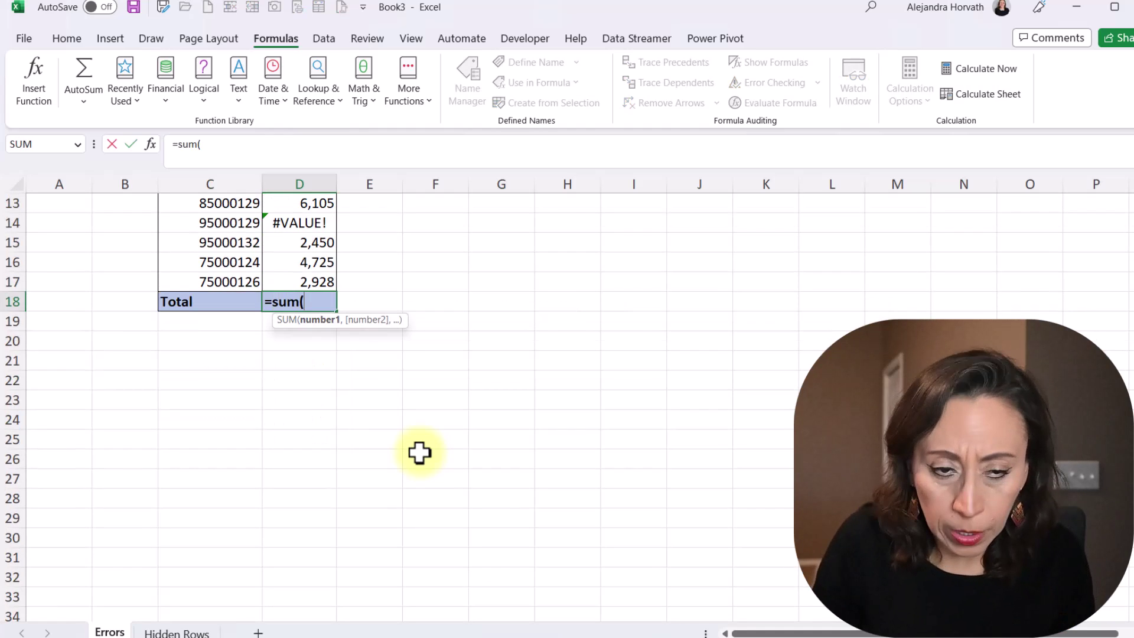
key("Up")
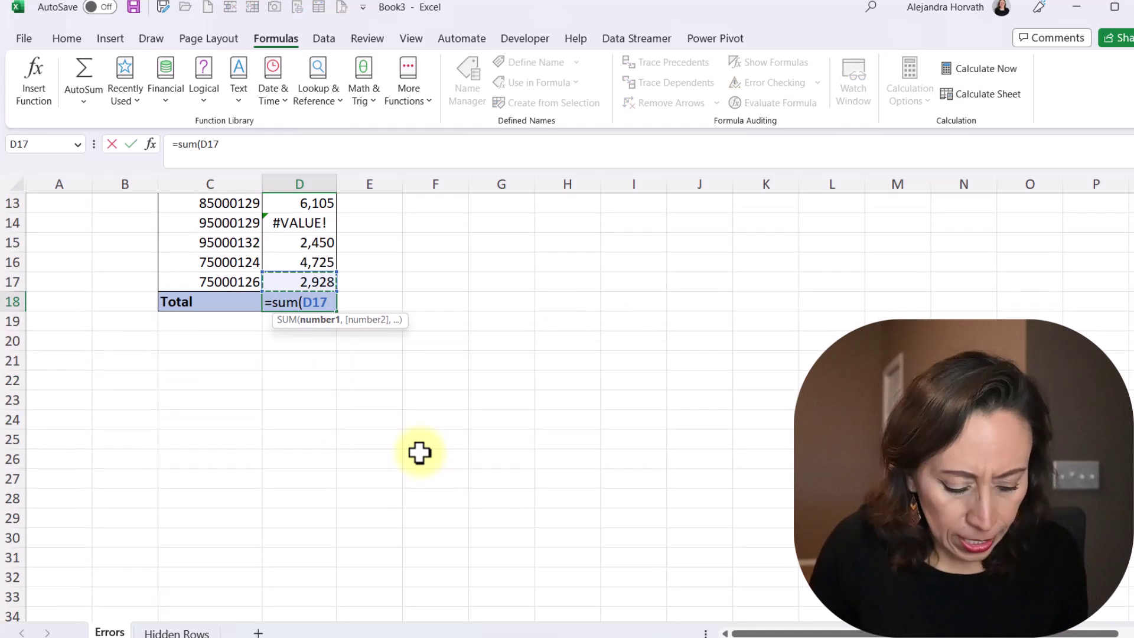
key("shift+Up")
key("shift+Up")
key("shift+Up")
key("shift+Up")
key("shift+Up")
key("shift+Up")
key("shift+Up")
key("shift+Up")
key("shift+Up")
key("shift+Up")
key("shift+Up")
key("shift+Up")
key("shift+Up")
key("shift+Up")
key("shift+Up")
key("shift+Up")
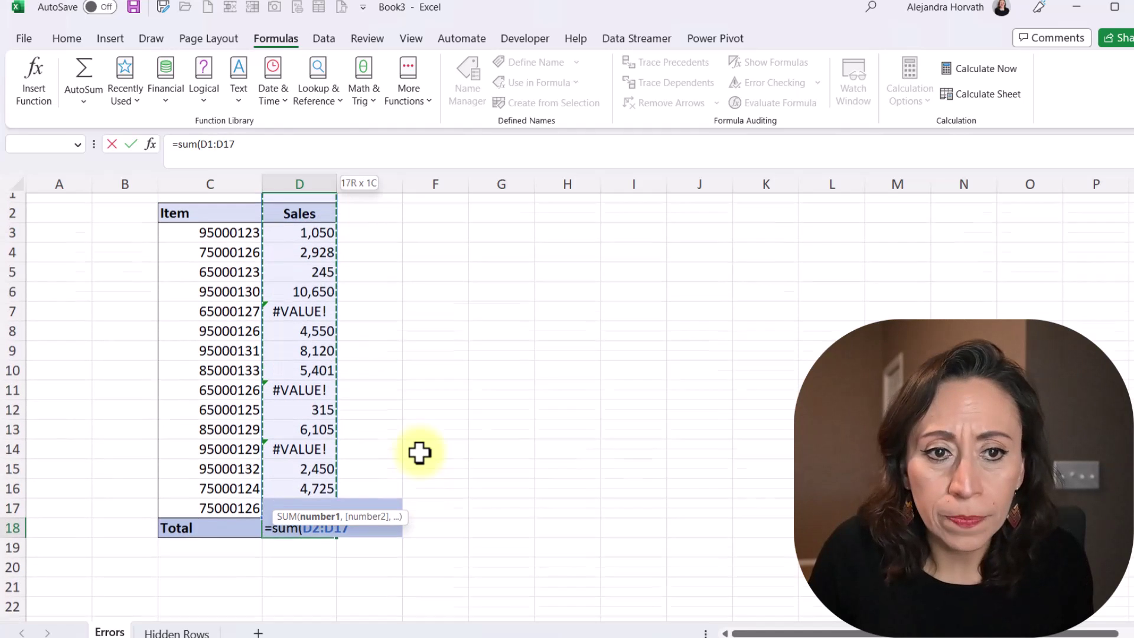
key("shift+Down")
key("shift+Down")
type(")")
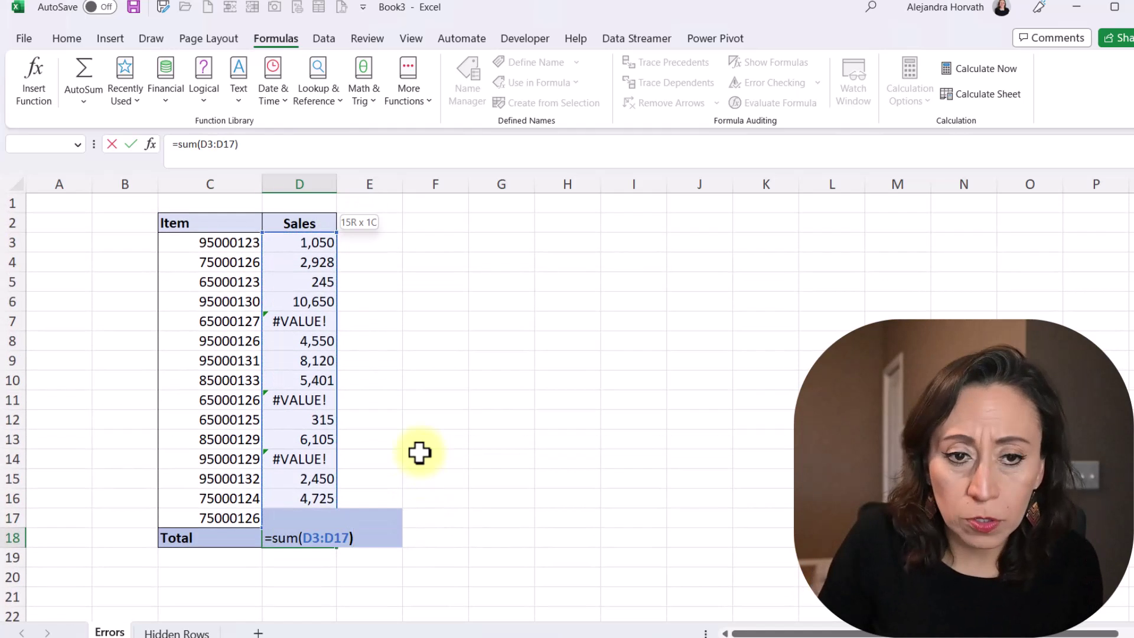
key("Return")
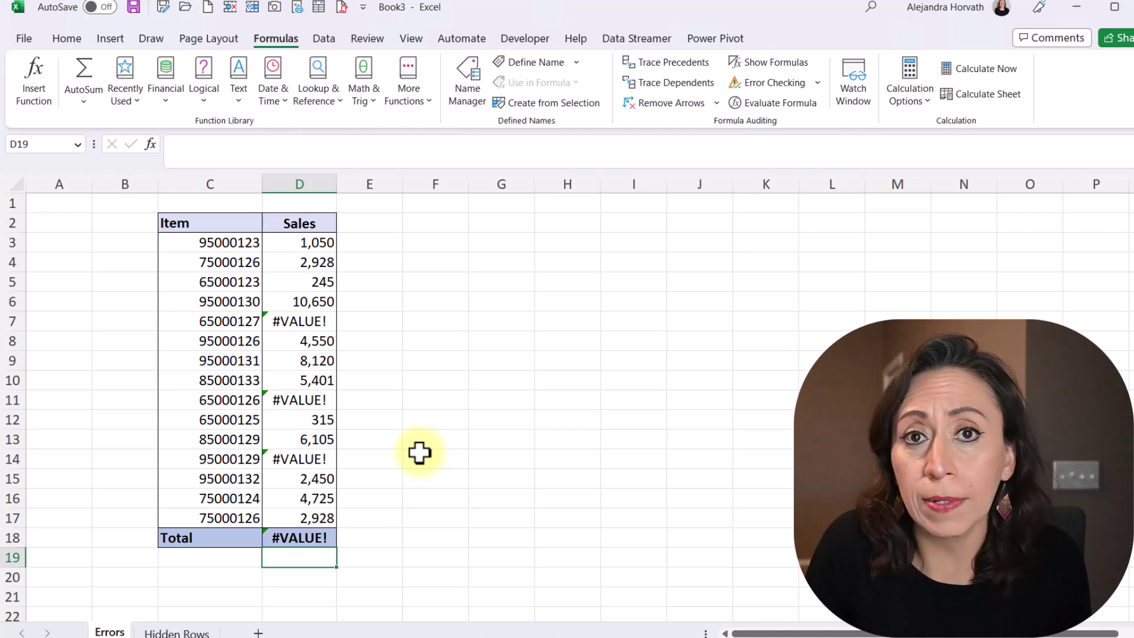
Delete the #VALUE! SUM result from D18
scroll(419, 453, "down", 1)
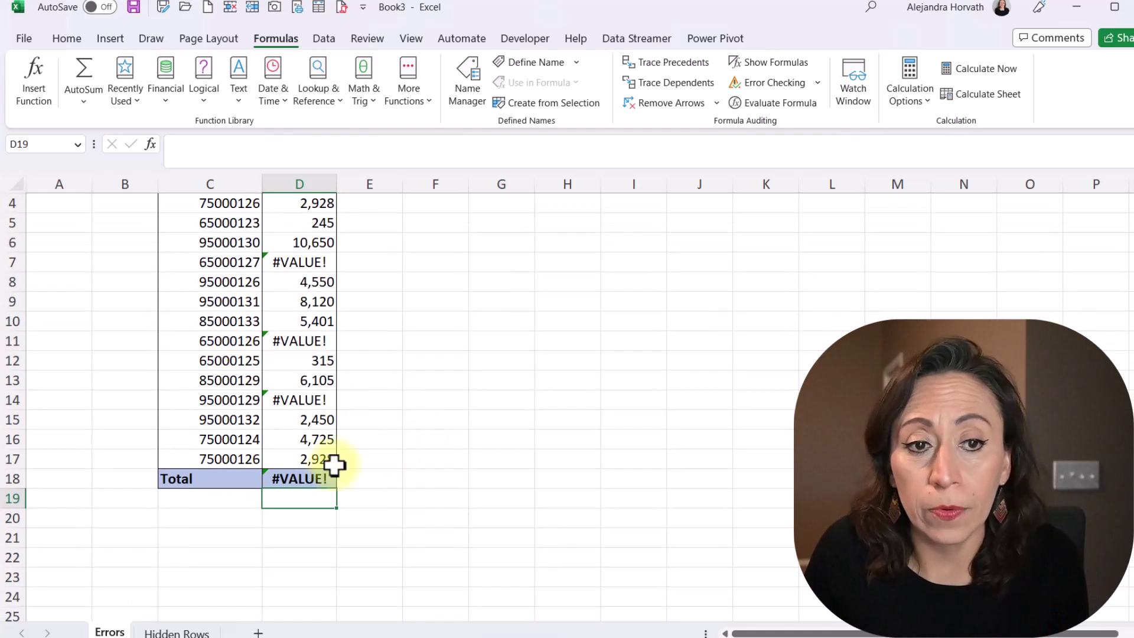
left_click(325, 481)
key("Delete")
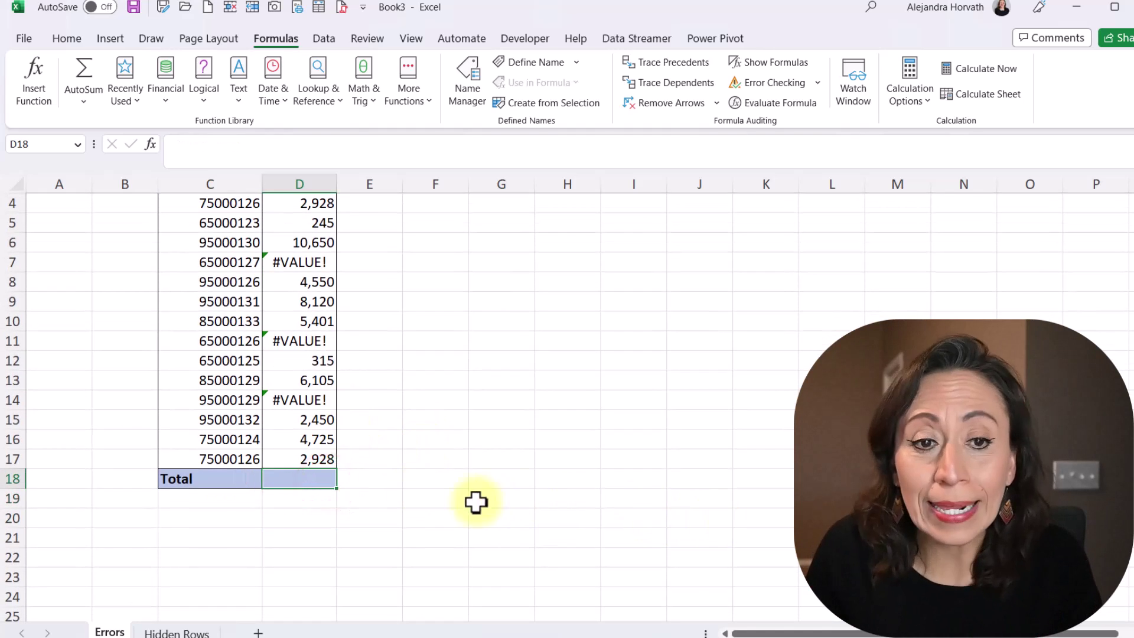
scroll(463, 500, "up", 1)
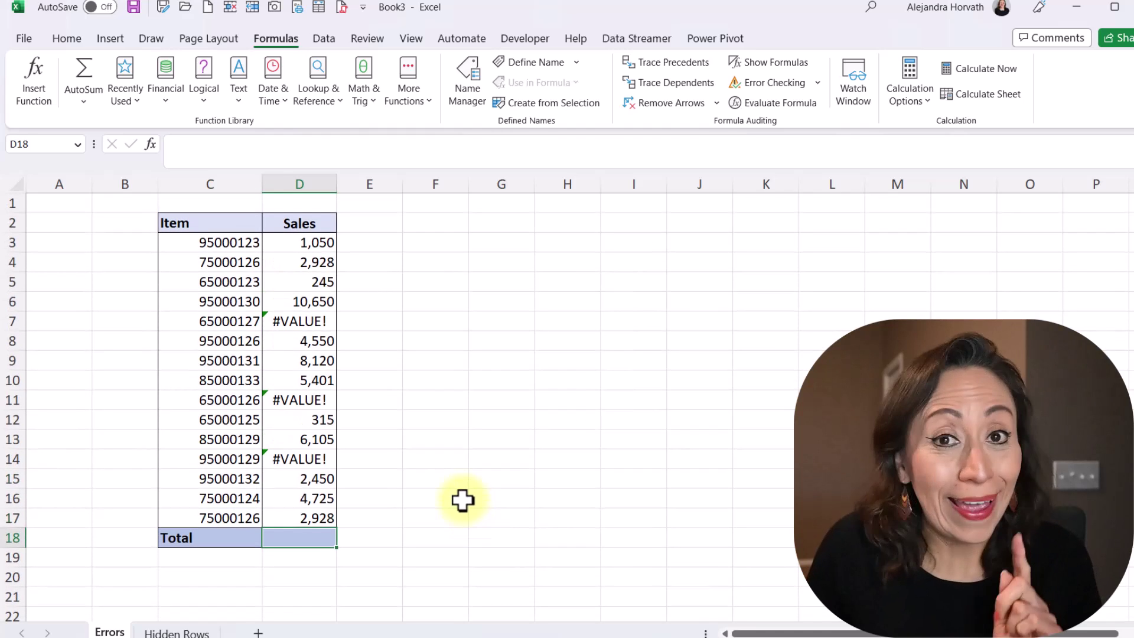
scroll(628, 469, "down", 2)
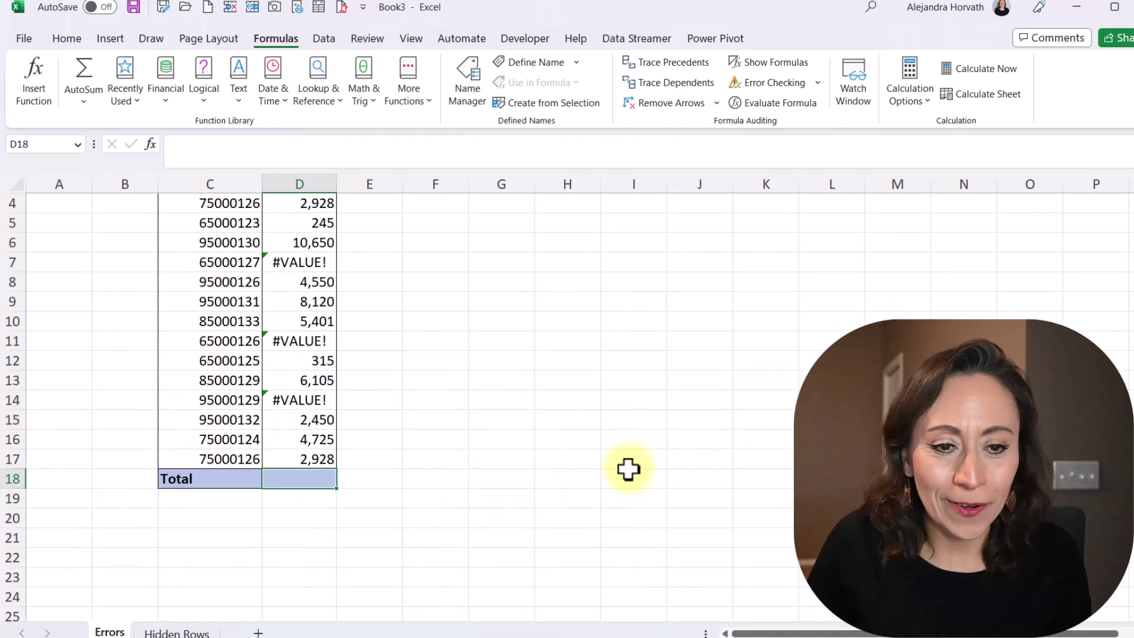
Start =AGGREGATE in D18 with function 9 (SUM) and option 6 to ignore error values
type("=aggr")
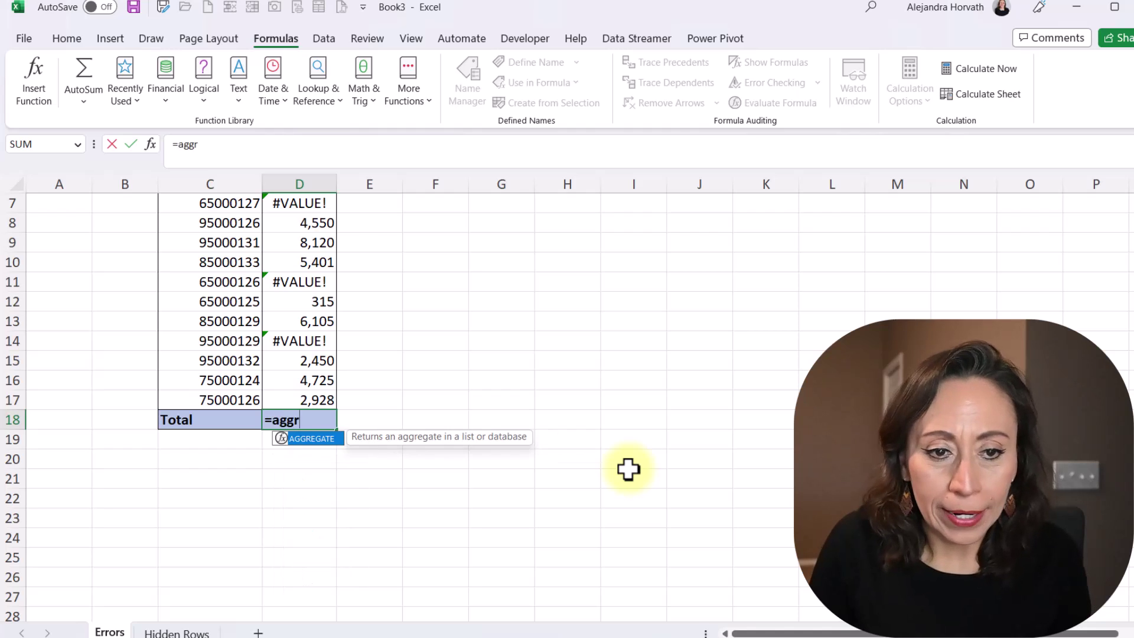
key("Tab")
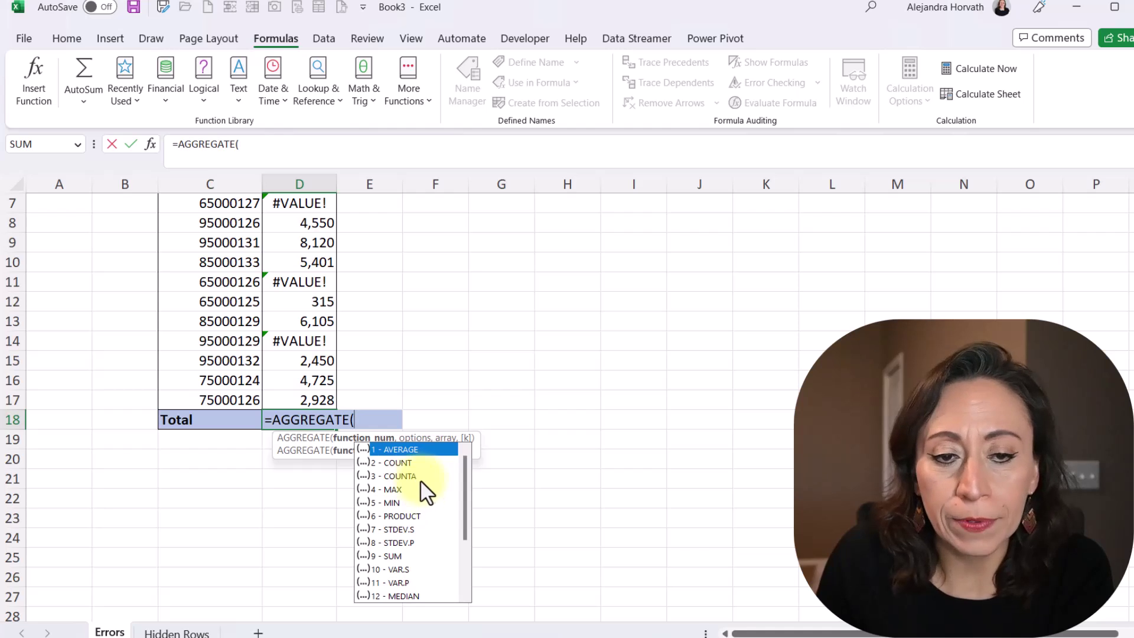
left_click(395, 554)
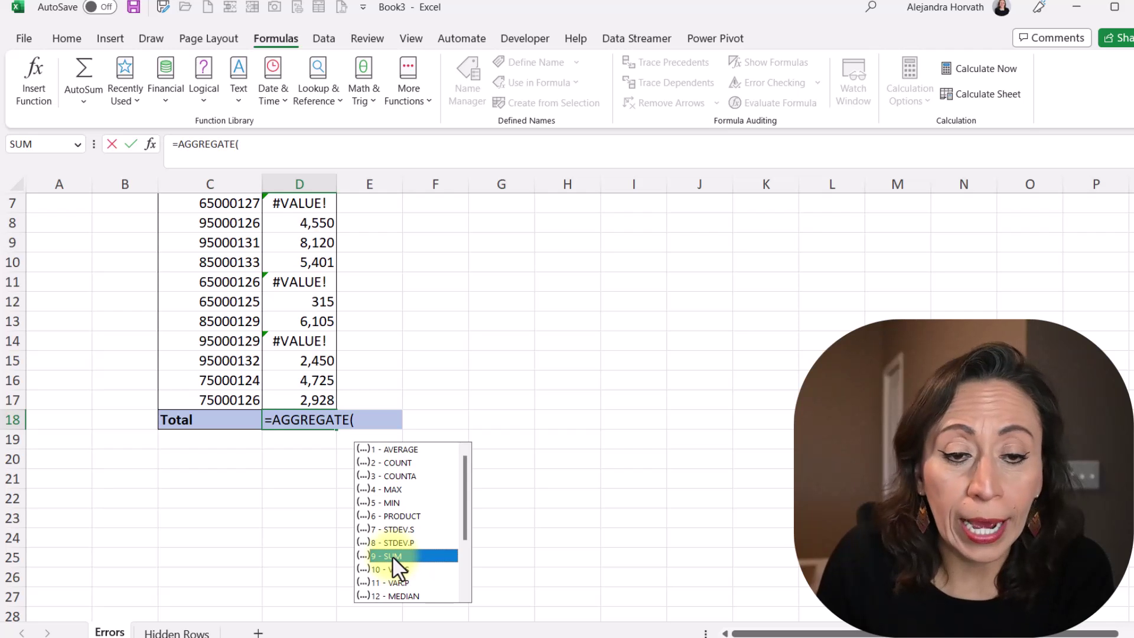
double_click(392, 555)
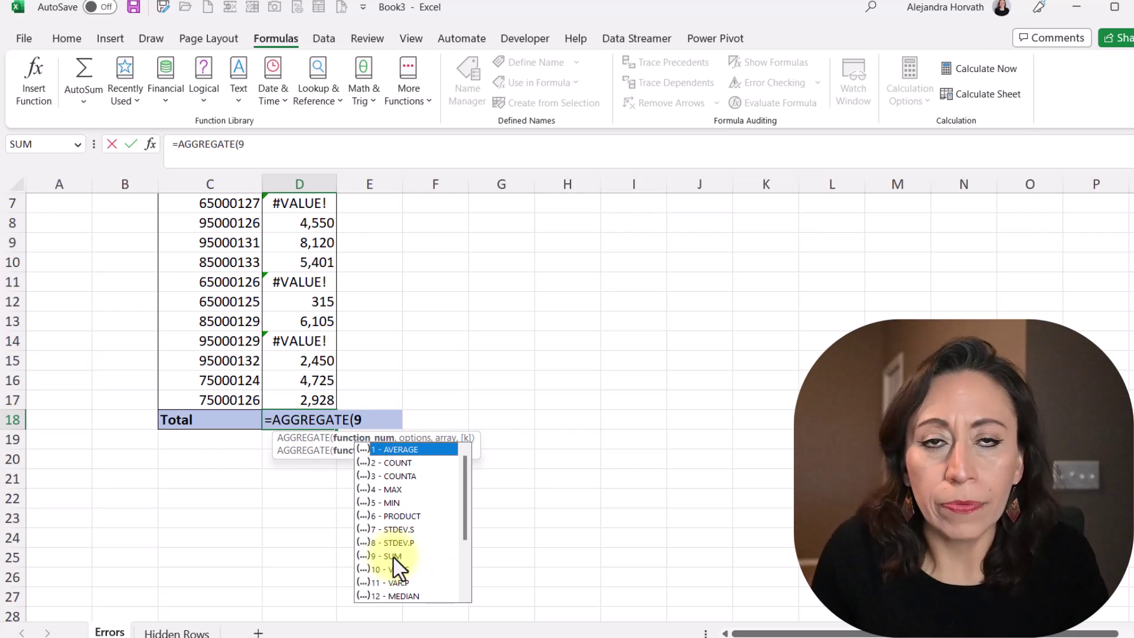
type(",")
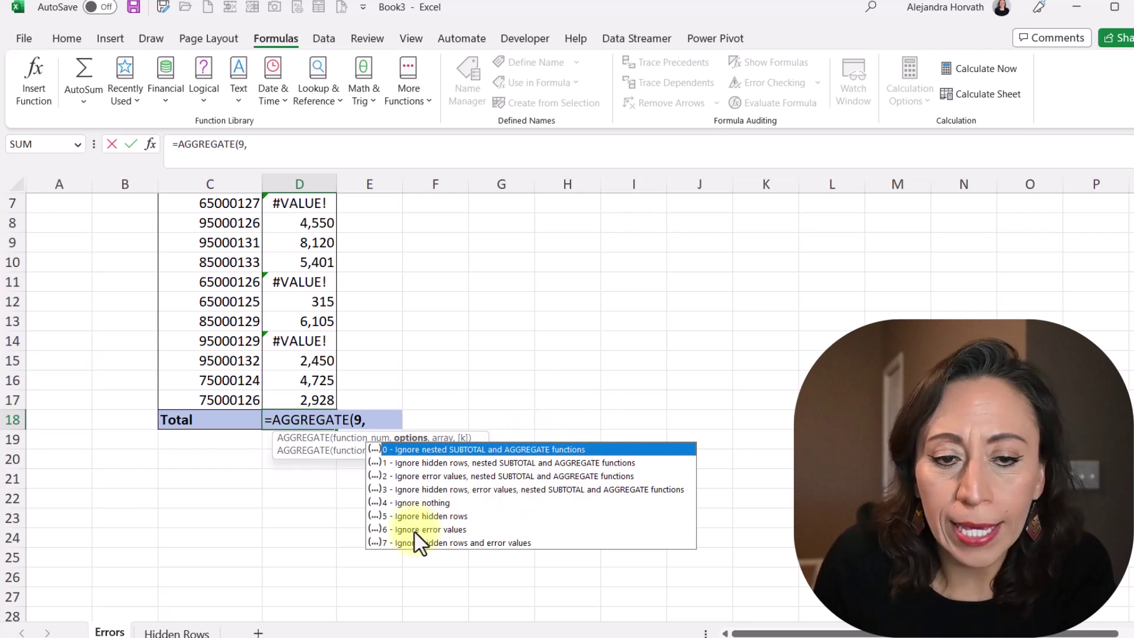
left_click(434, 531)
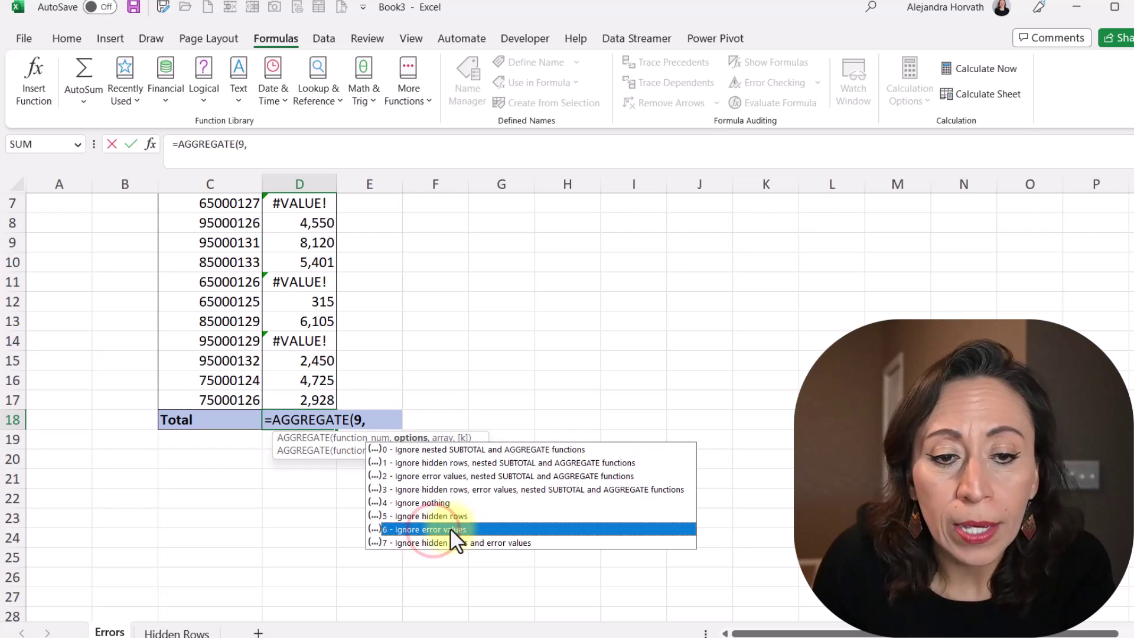
double_click(451, 529)
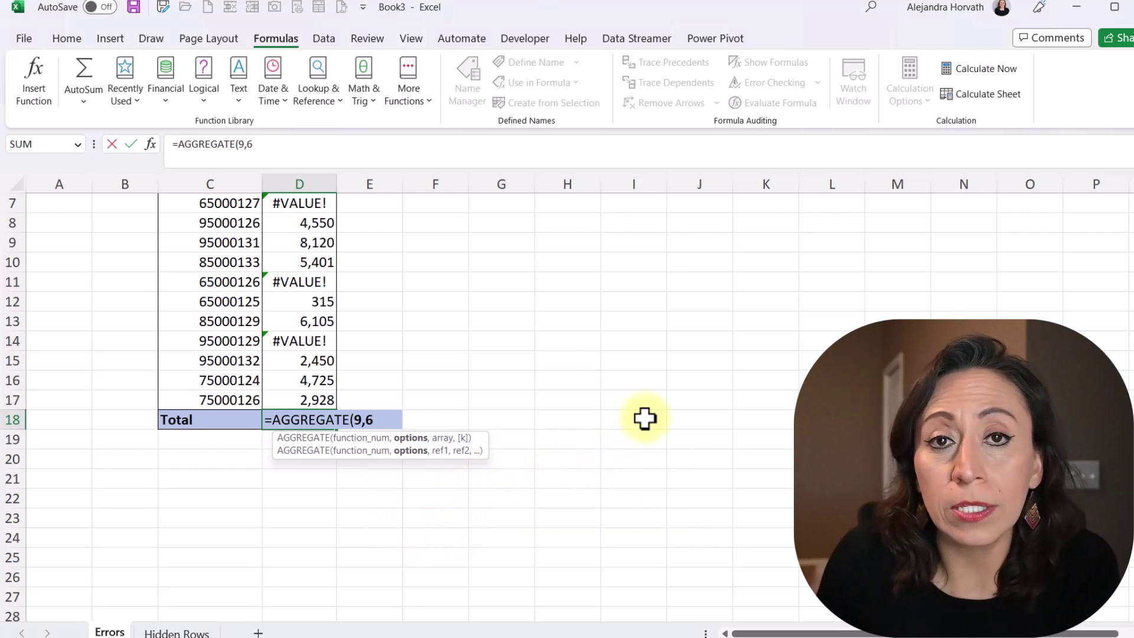
type(",")
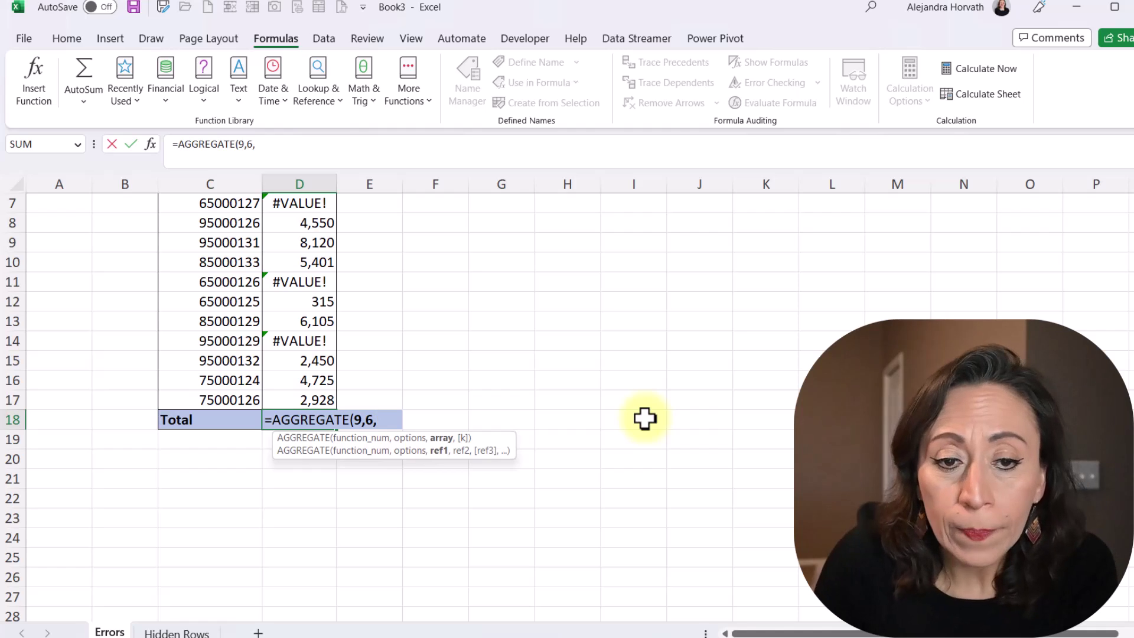
Finish the AGGREGATE formula with range D3:D17, returning 49,467
scroll(396, 370, "up", 1)
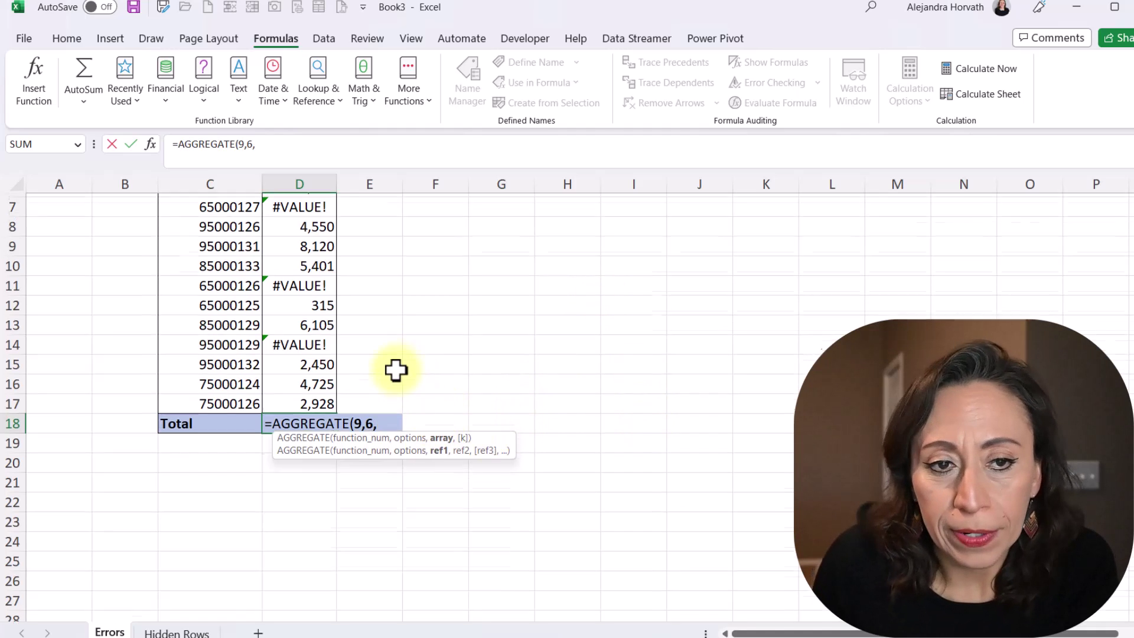
scroll(396, 370, "up", 2)
left_click_drag(309, 243, 309, 514)
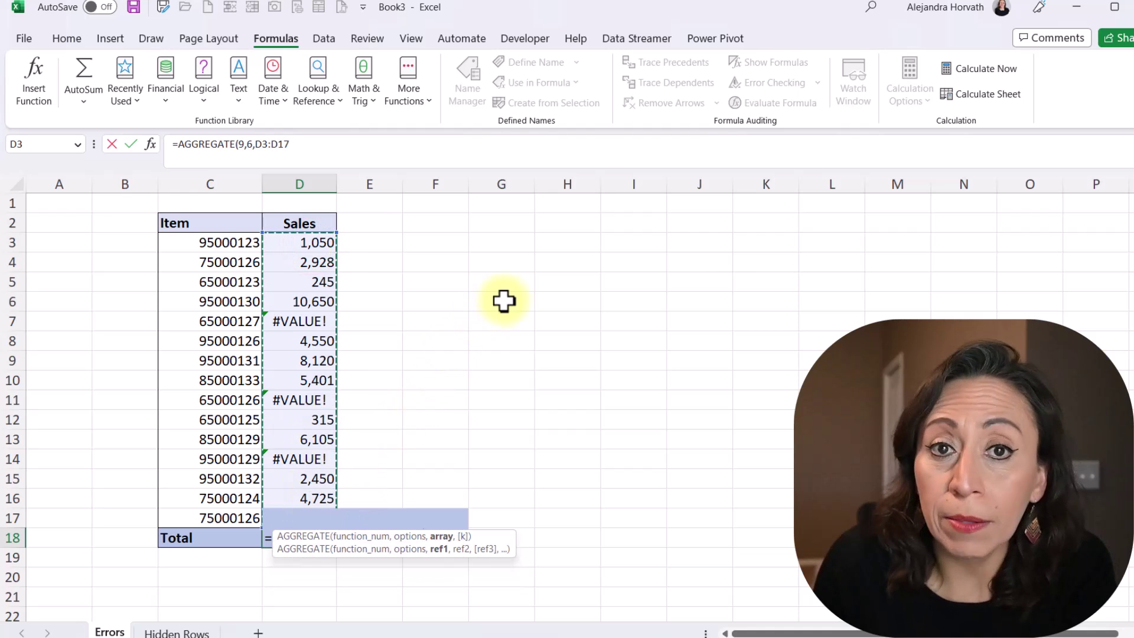
type(")")
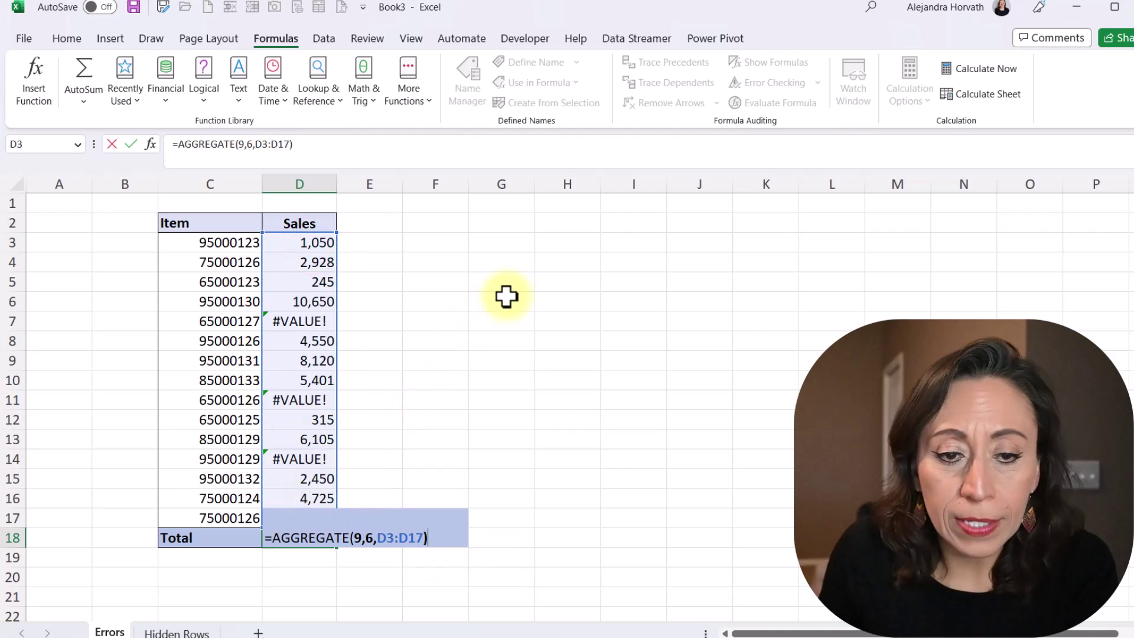
key("Return")
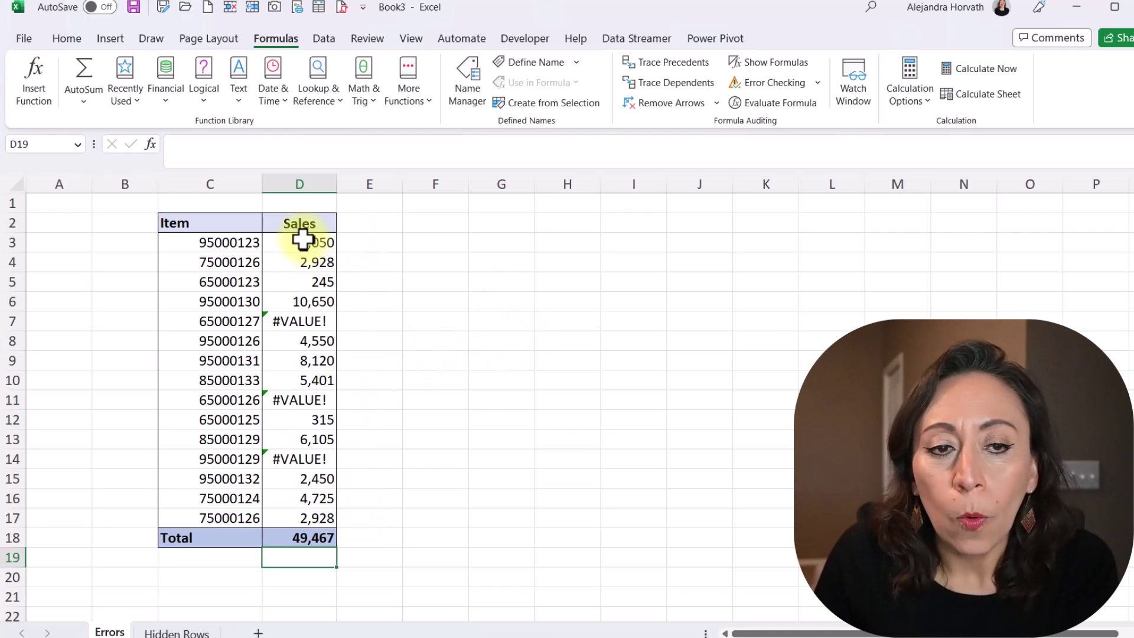
Review the 49,467 AGGREGATE total in D18 and begin =SUM( in E17
left_click_drag(302, 240, 318, 518)
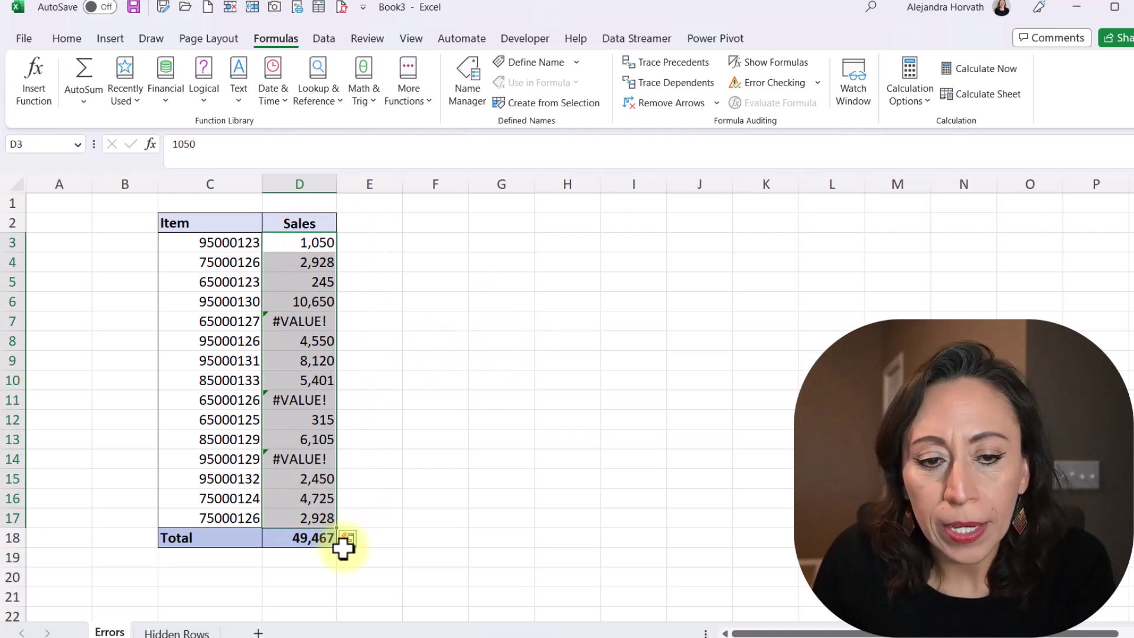
left_click(323, 540)
left_click(381, 514)
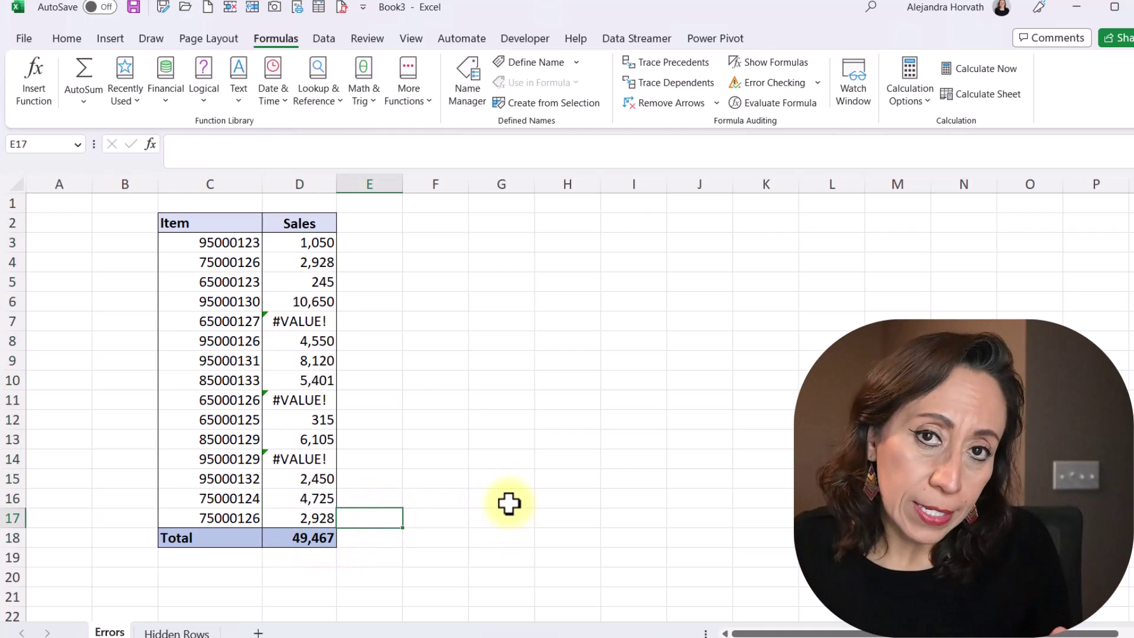
type("=")
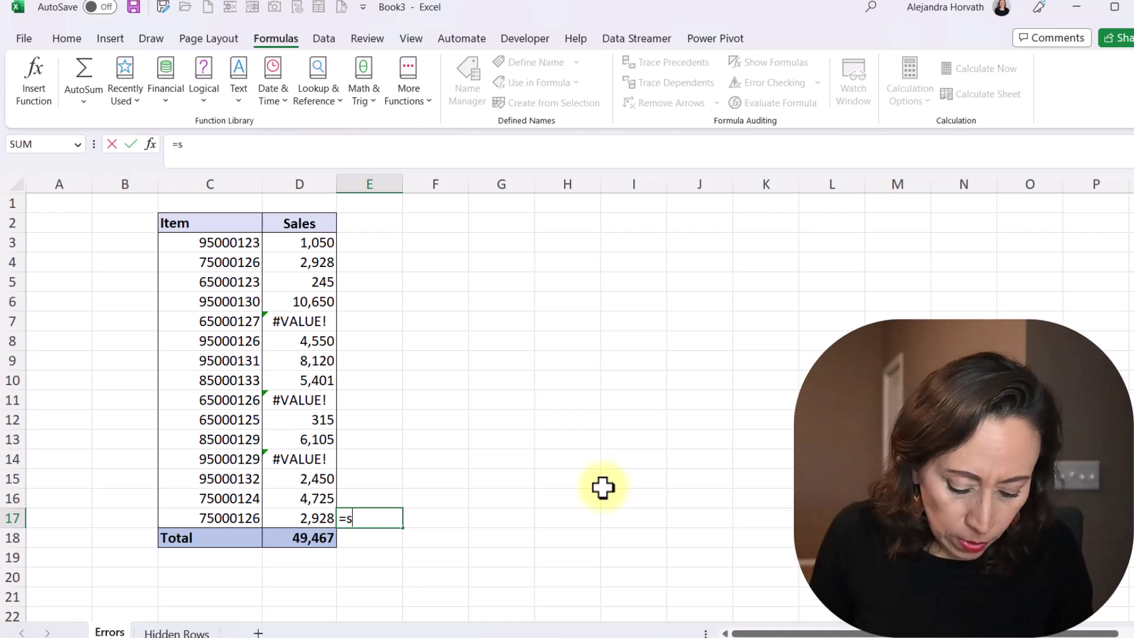
type("sum(")
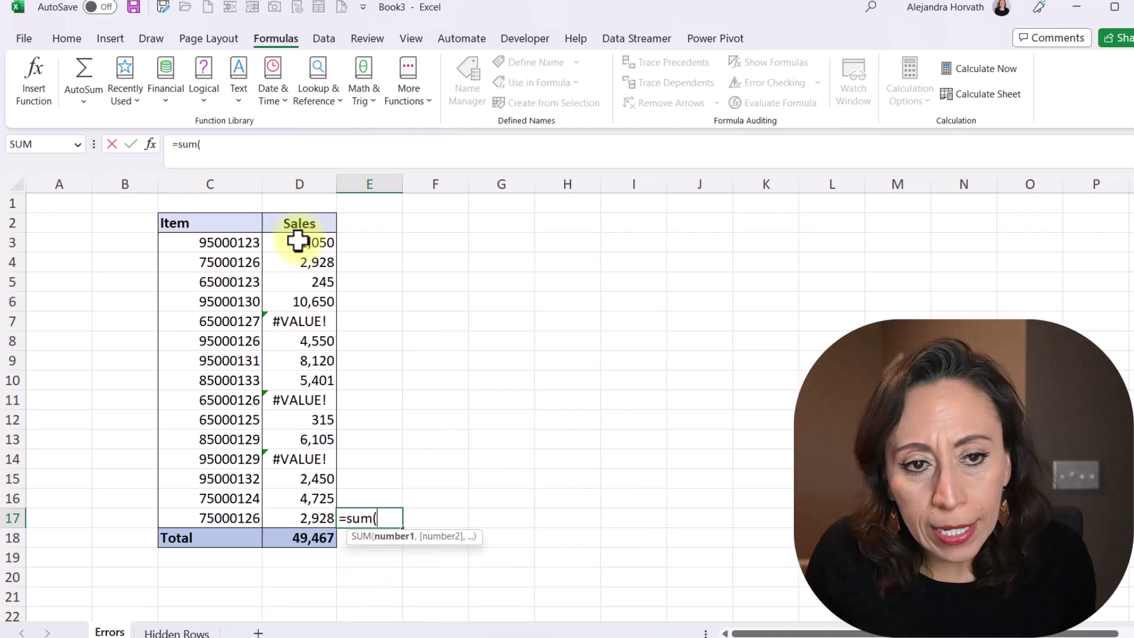
Sum the non-error ranges D3:D6, D8:D10, D12:D13 and D15:D17 in E17, totalling 49,467
left_click_drag(297, 241, 298, 299)
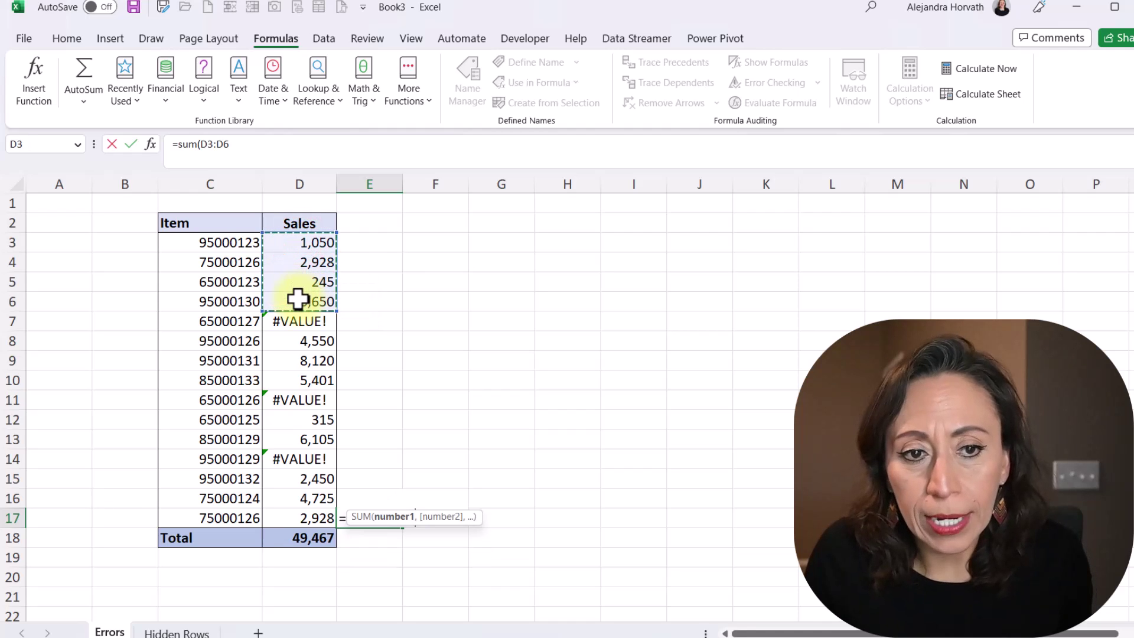
type(",")
left_click_drag(298, 340, 302, 381)
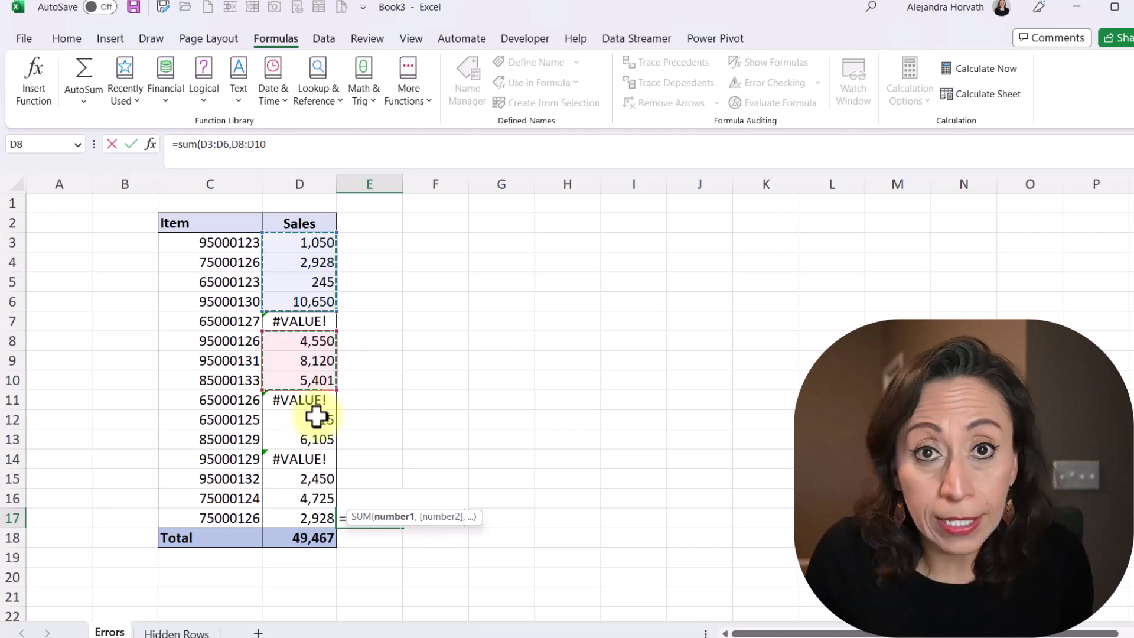
type(",")
left_click_drag(318, 418, 310, 519)
type(",")
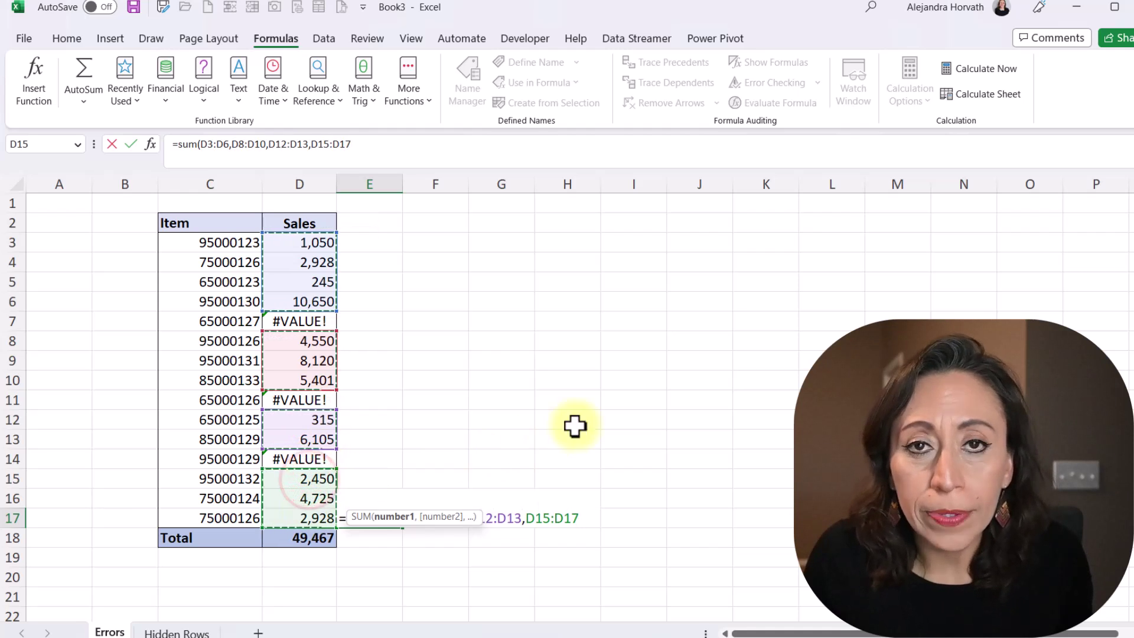
type(")")
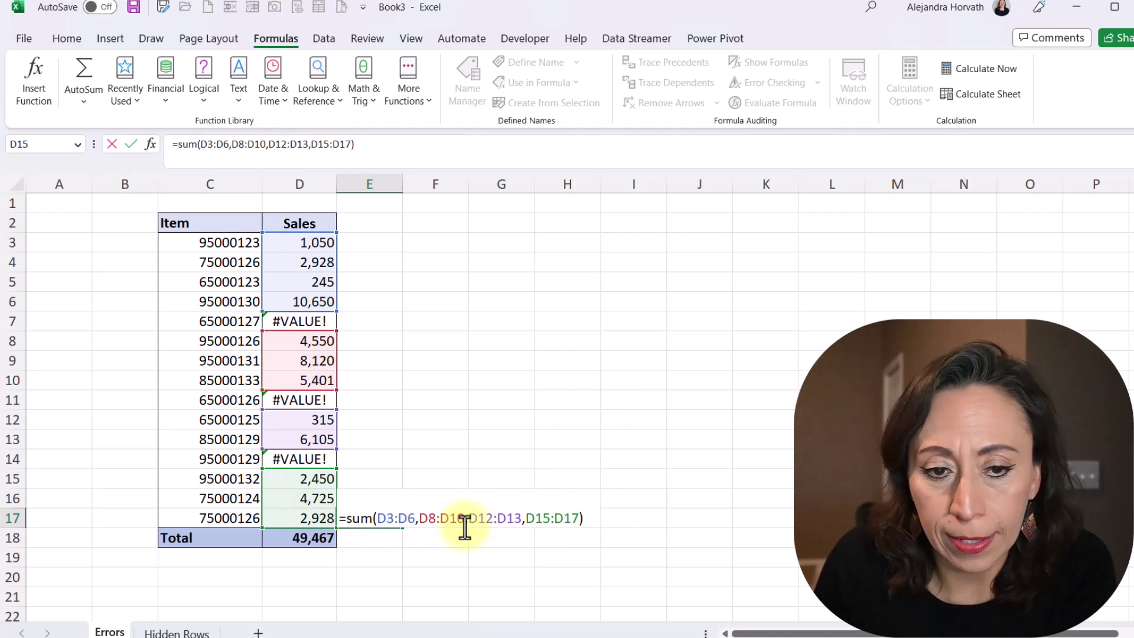
key("Return")
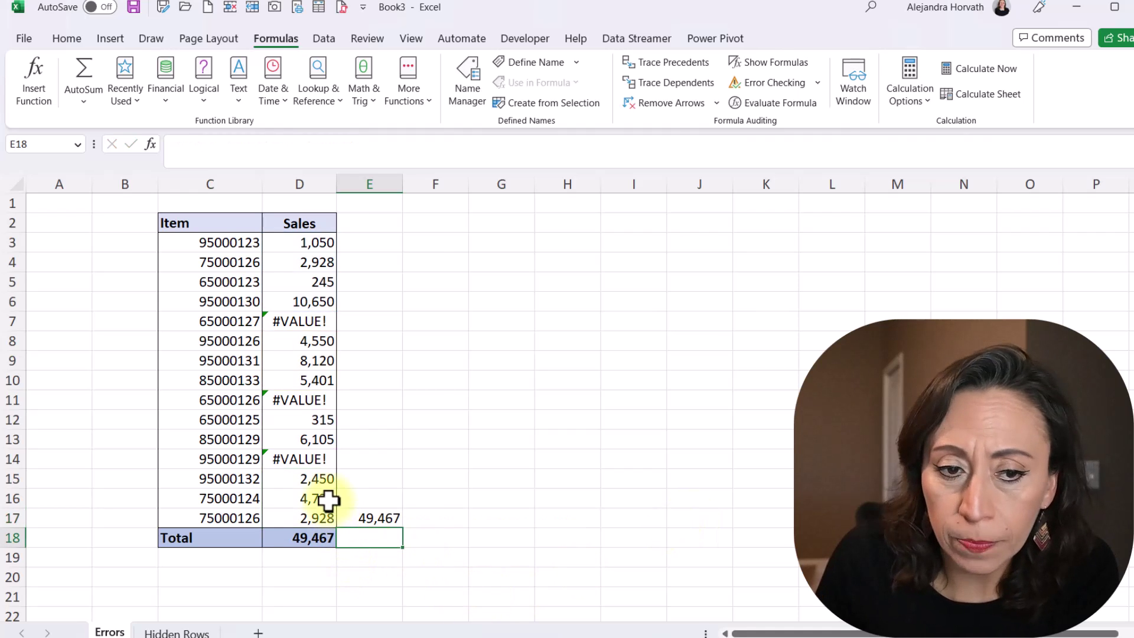
left_click(390, 519)
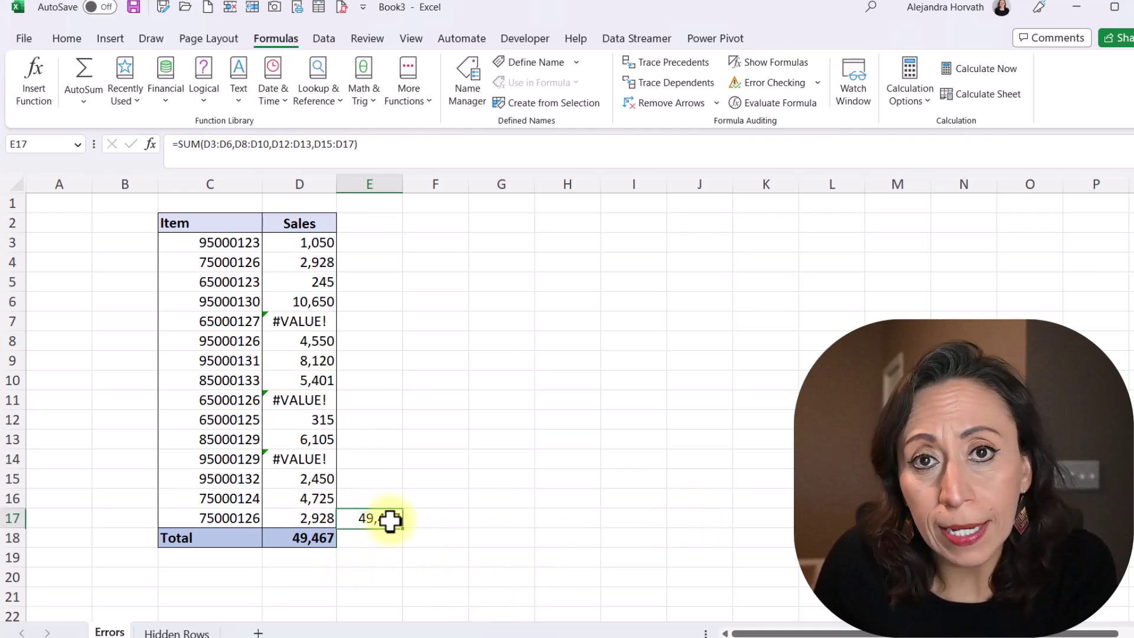
left_click(285, 456)
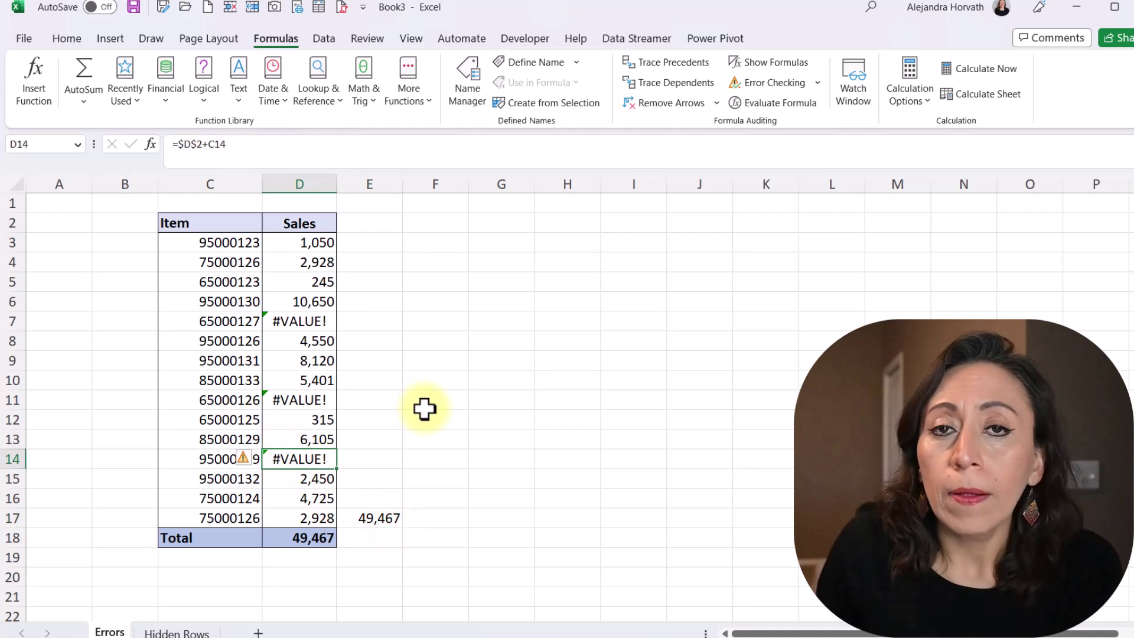
left_click(371, 519)
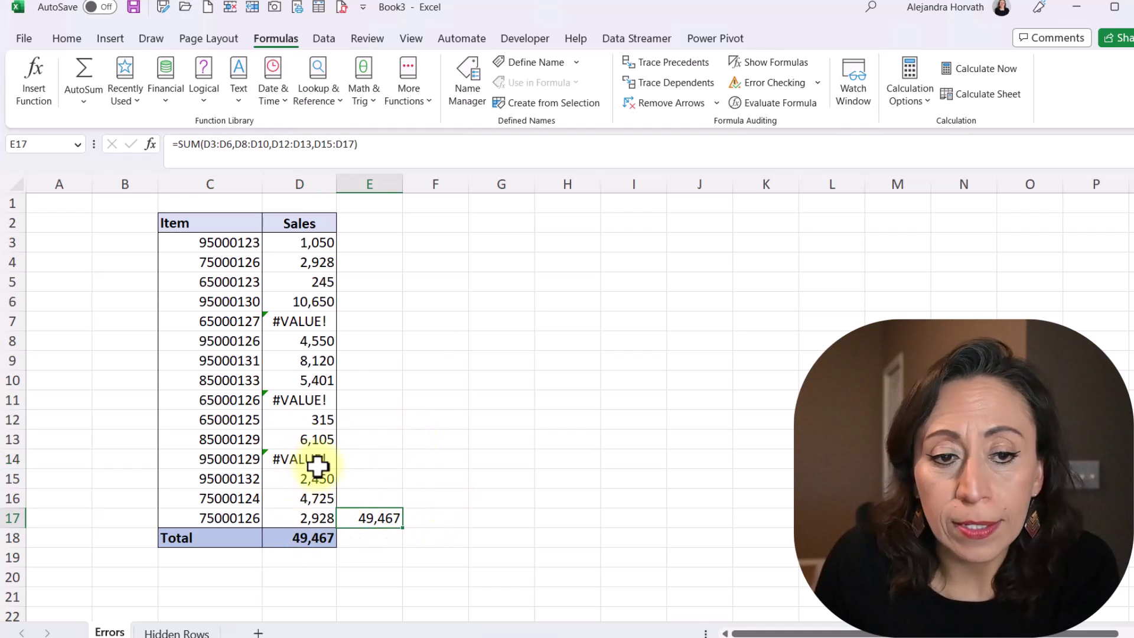
scroll(330, 447, "down", 1)
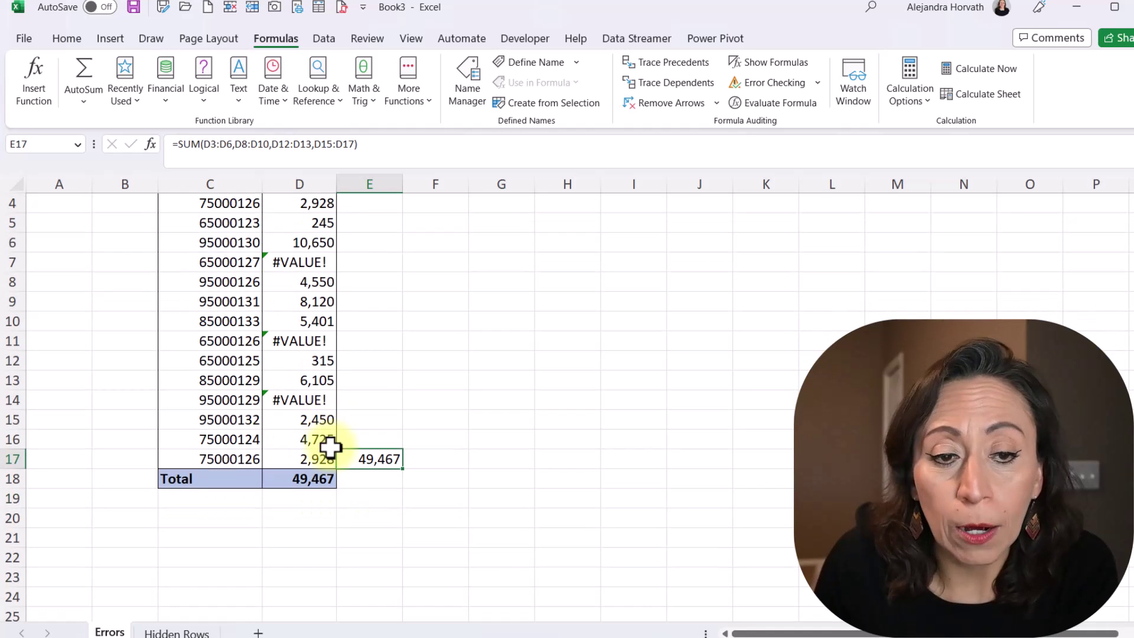
Replace D14's error with 5,000, then compare D18 (54,467) against E17 (49,467)
left_click(325, 400)
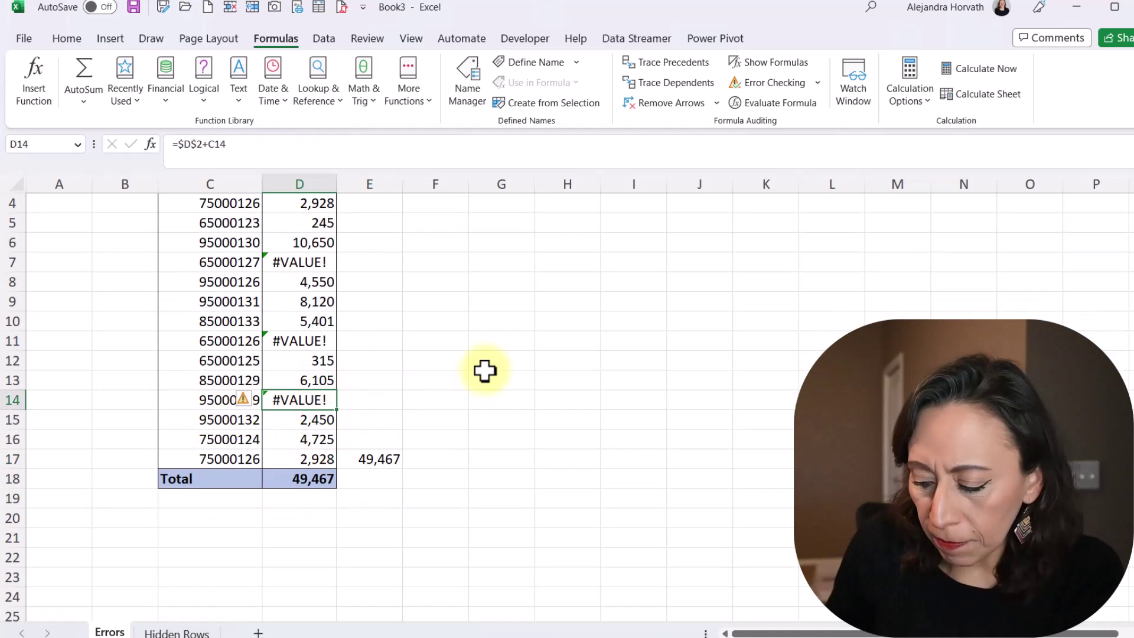
type("5,")
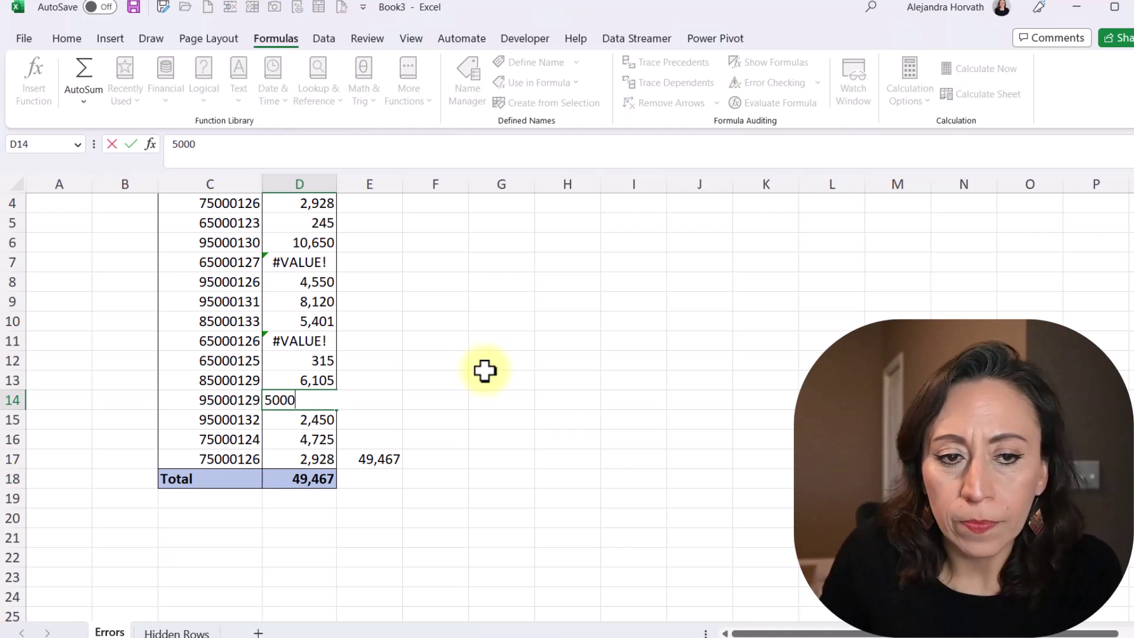
type("000")
key("Return")
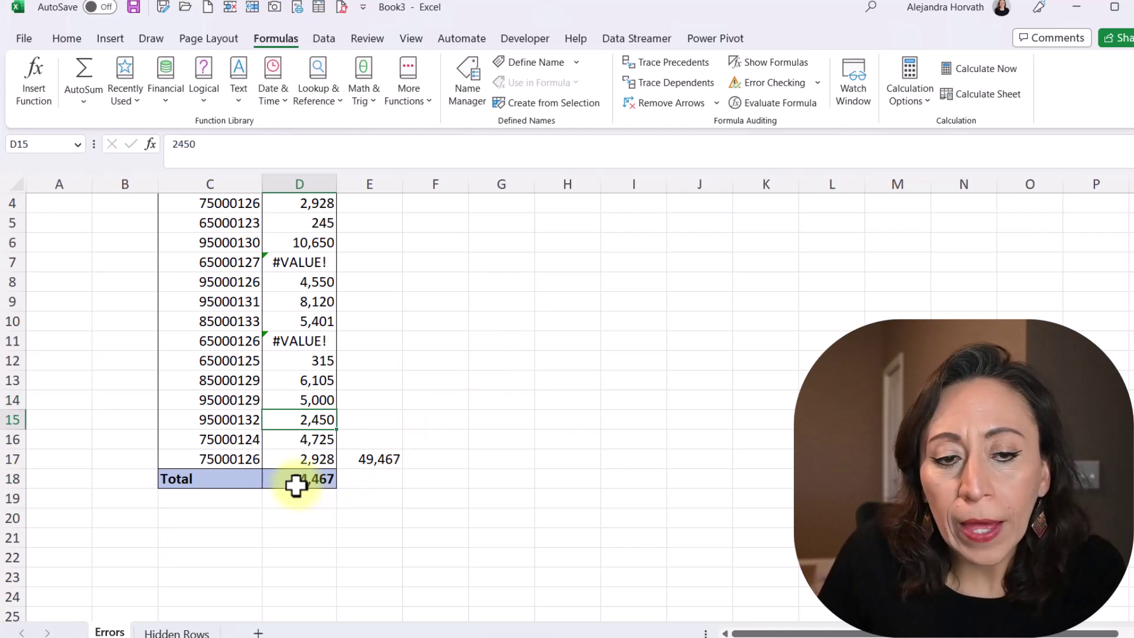
left_click(296, 484)
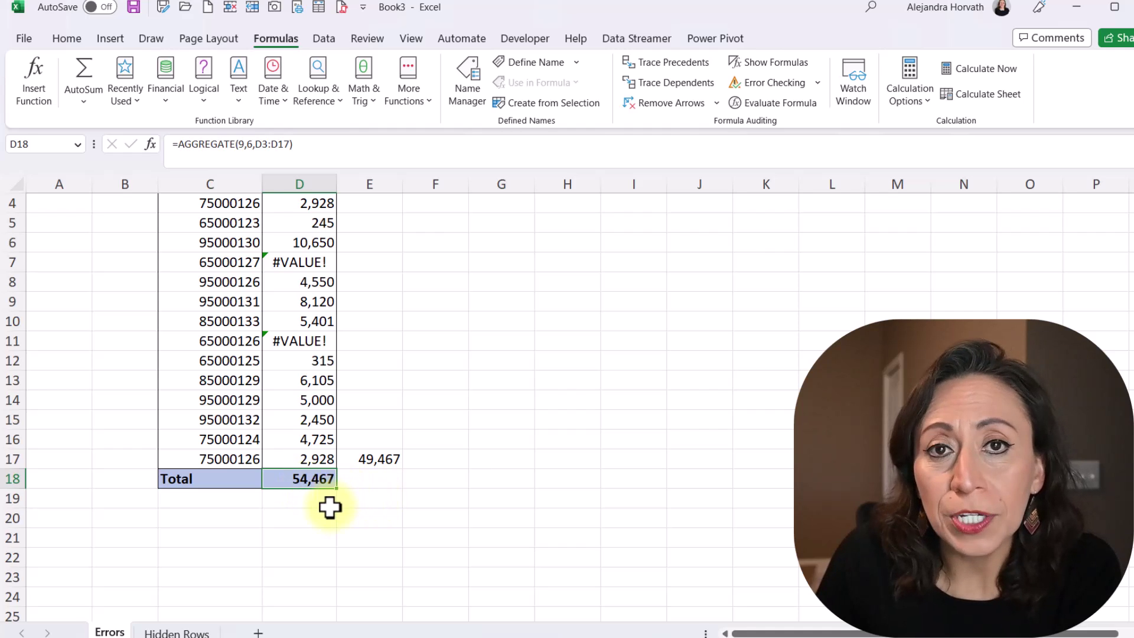
left_click(383, 459)
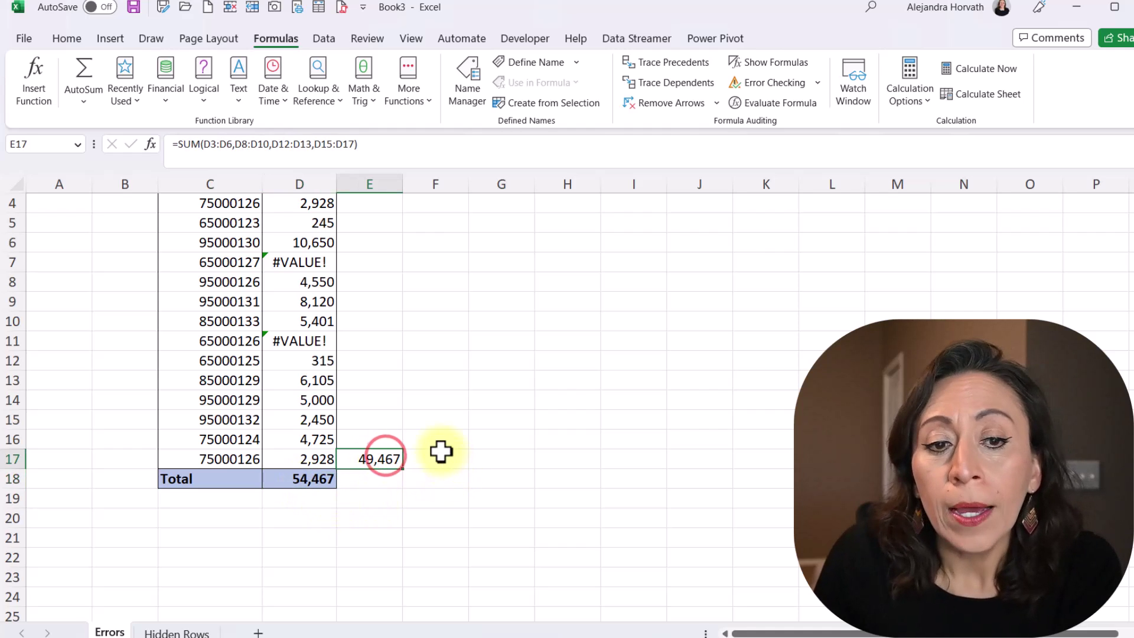
Add D14 to the E17 SUM formula so it reaches 54,467
double_click(382, 460)
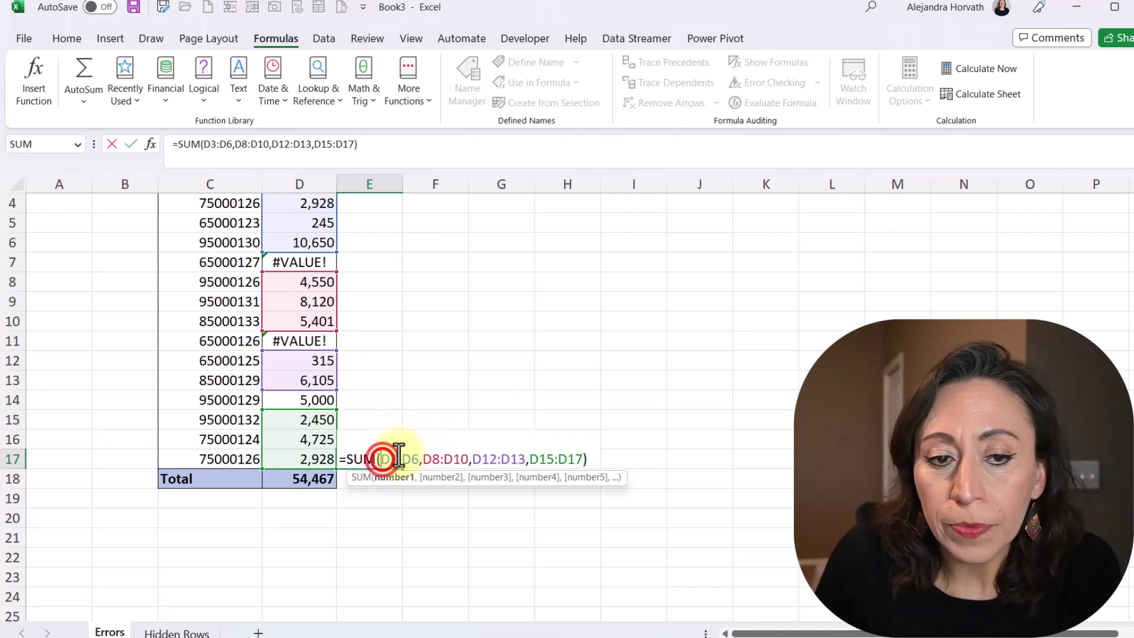
left_click(581, 458)
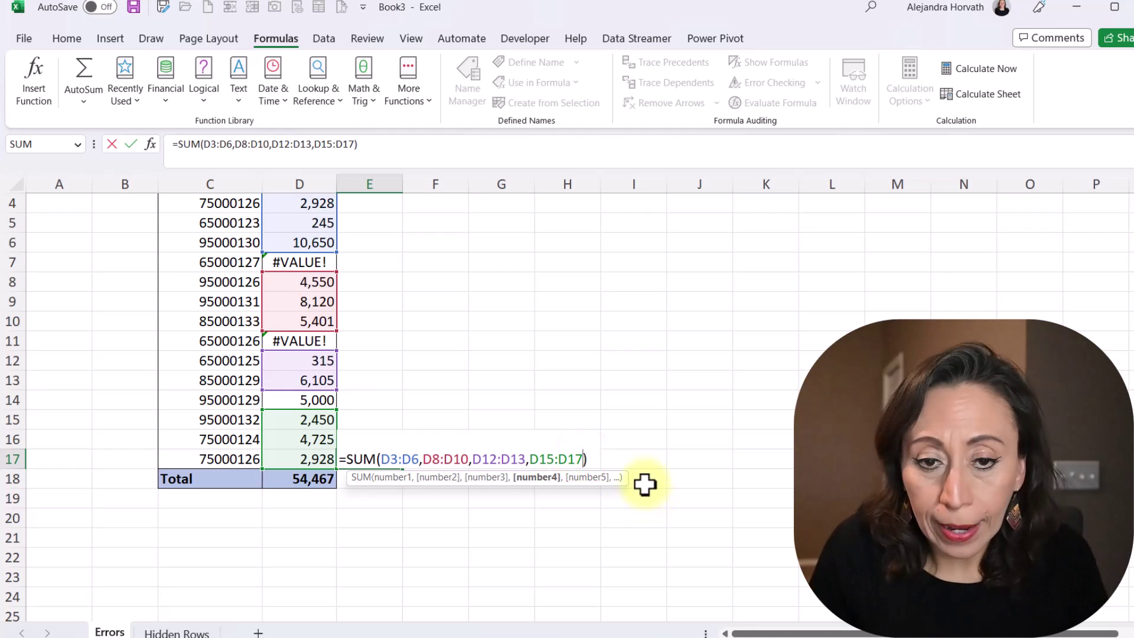
type(",")
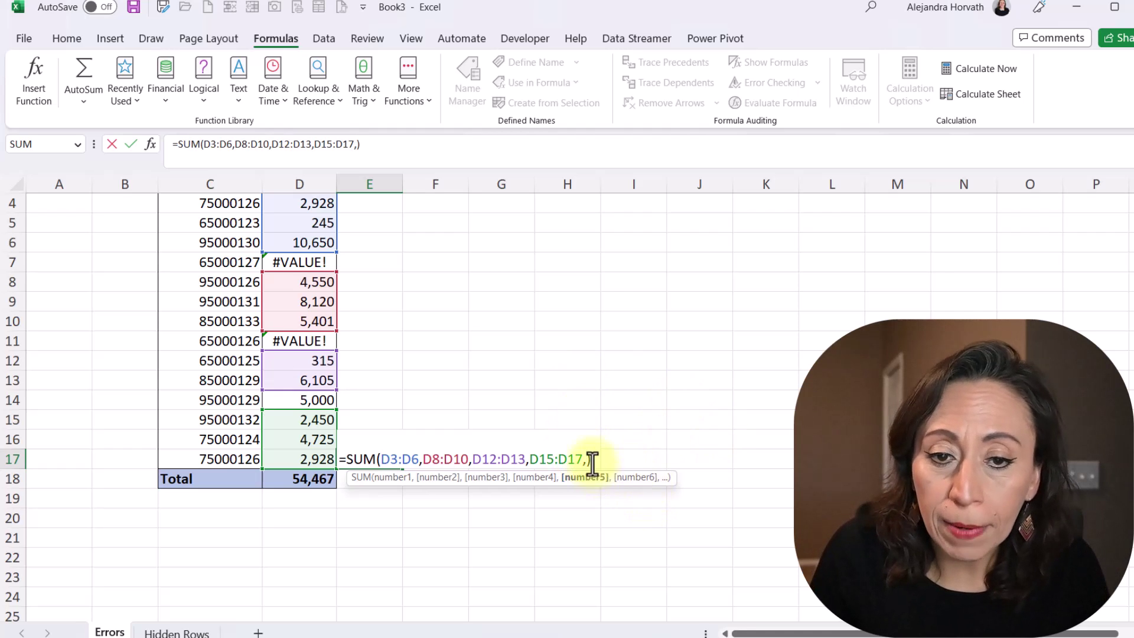
left_click(317, 397)
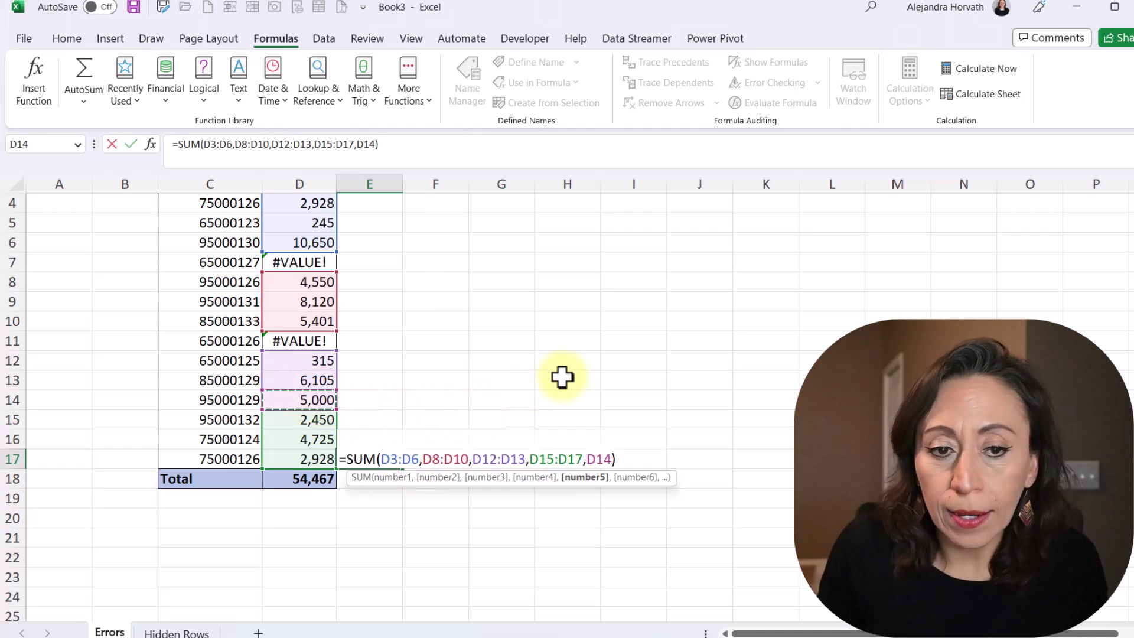
key("Return")
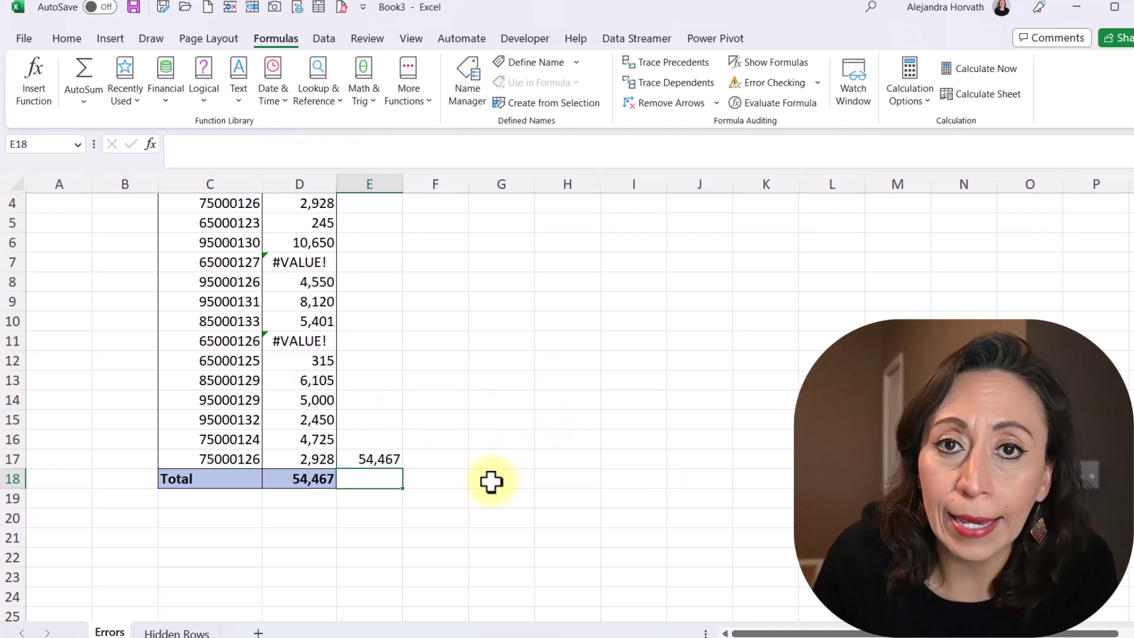
Clear the E17 check formula and review the AGGREGATE formula in D18
left_click(389, 460)
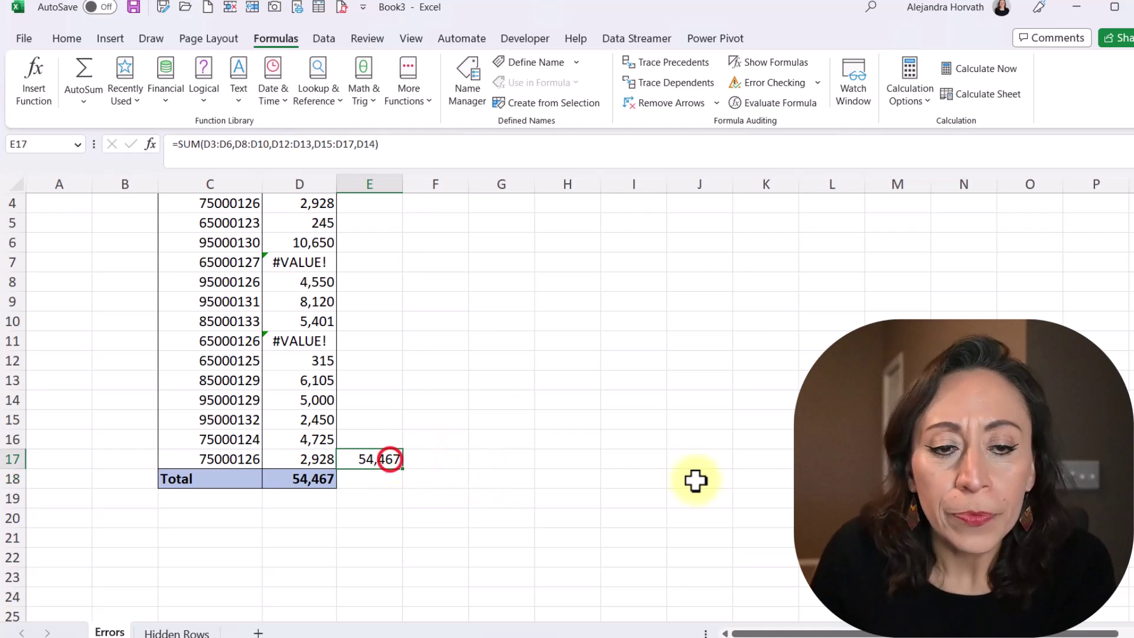
key("Delete")
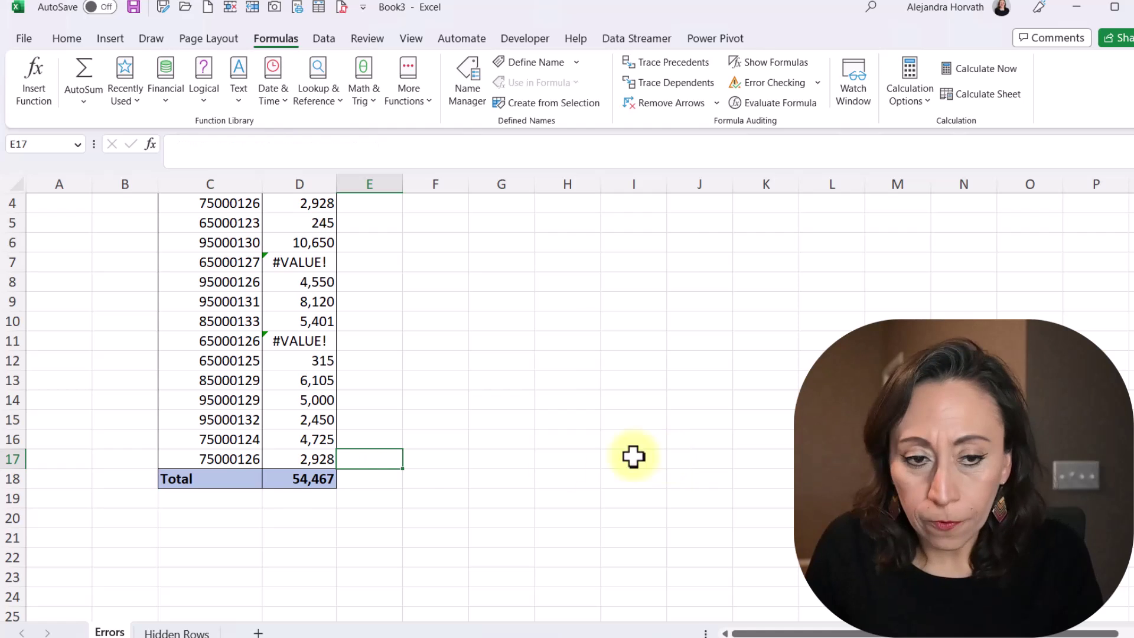
left_click(289, 481)
scroll(332, 410, "up", 1)
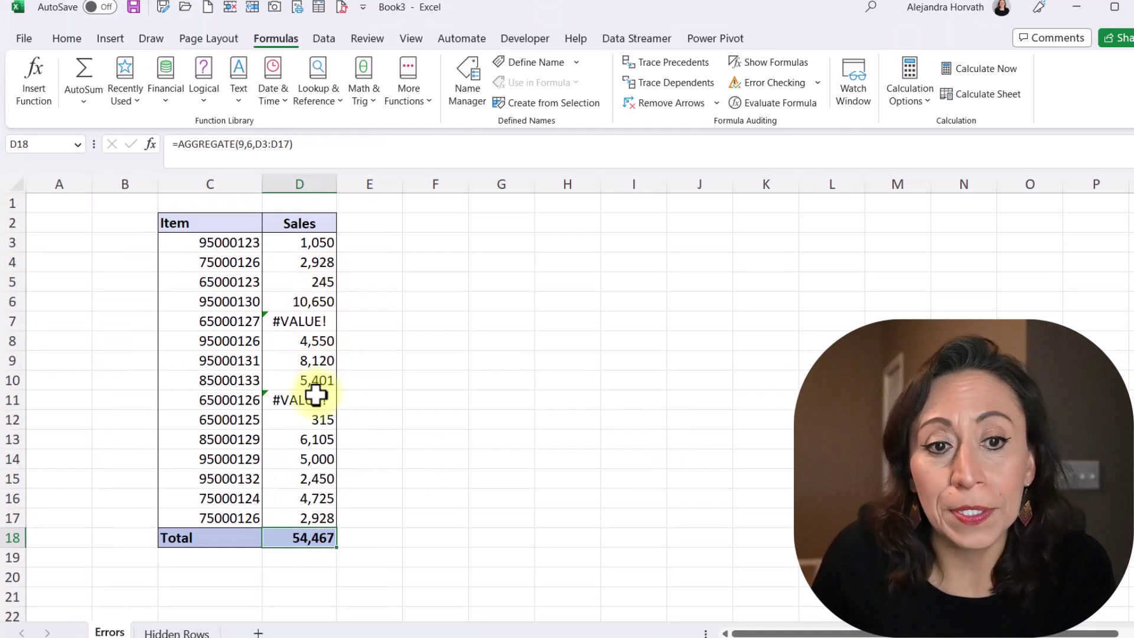
Open the Hidden Rows sheet and select the Item/Sales columns and rows around each hidden group
left_click(162, 633)
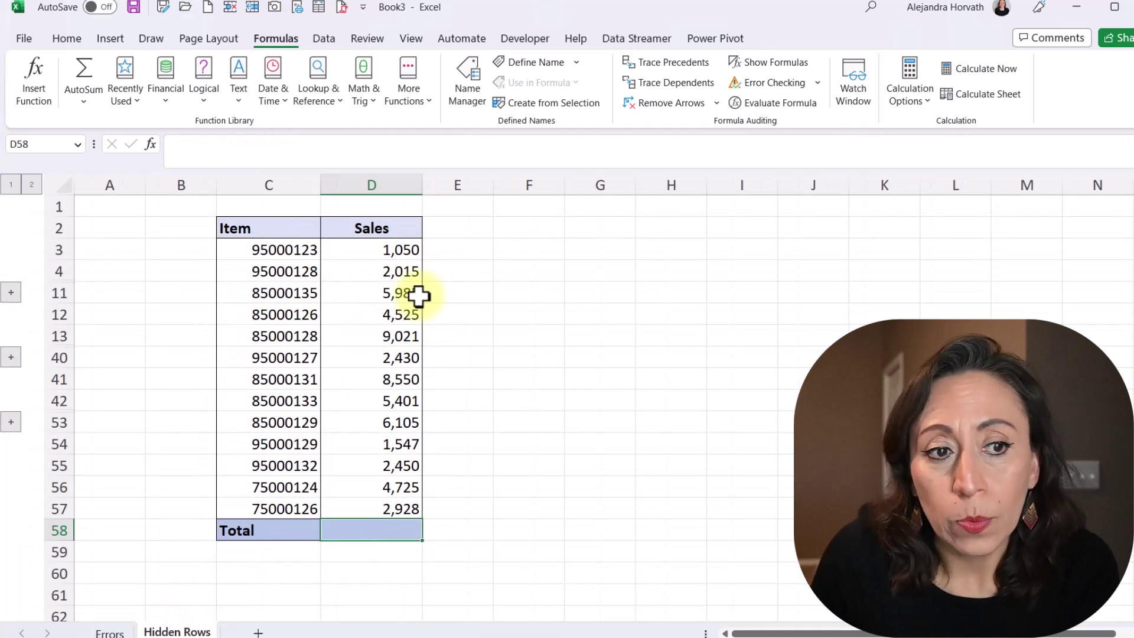
left_click(277, 251)
left_click_drag(270, 228, 288, 529)
left_click_drag(375, 228, 379, 523)
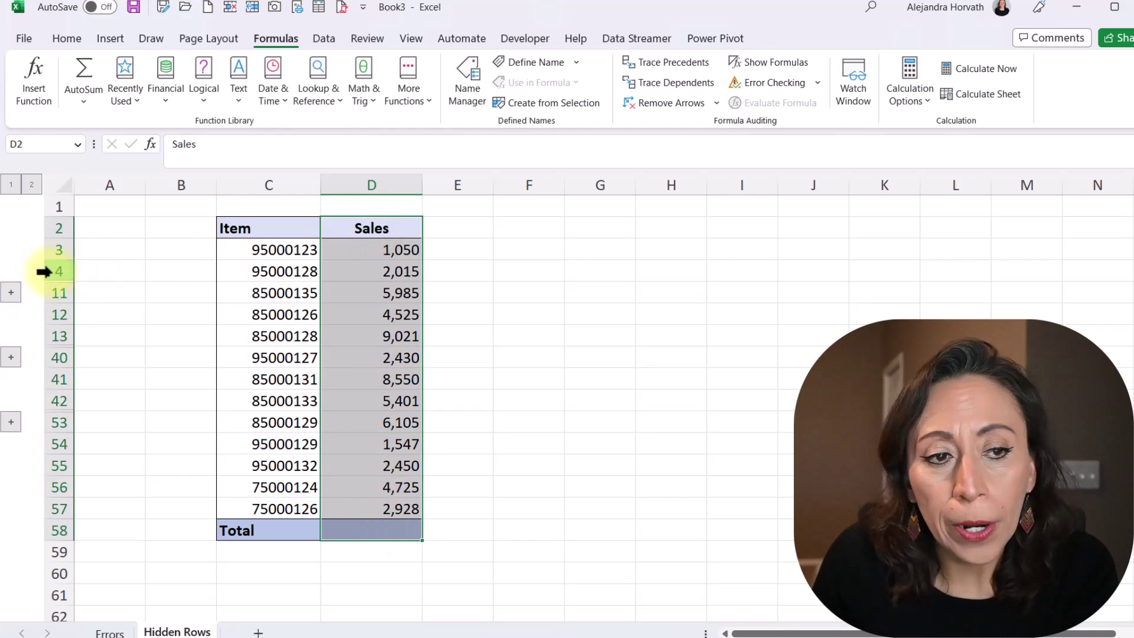
left_click_drag(44, 272, 43, 295)
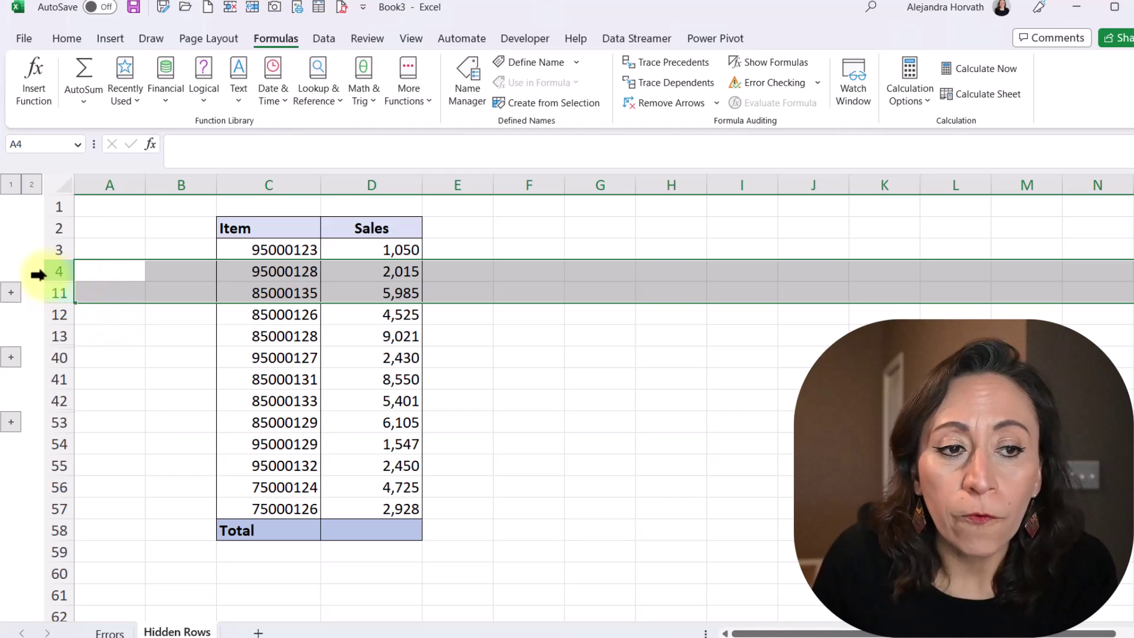
left_click_drag(47, 336, 51, 353)
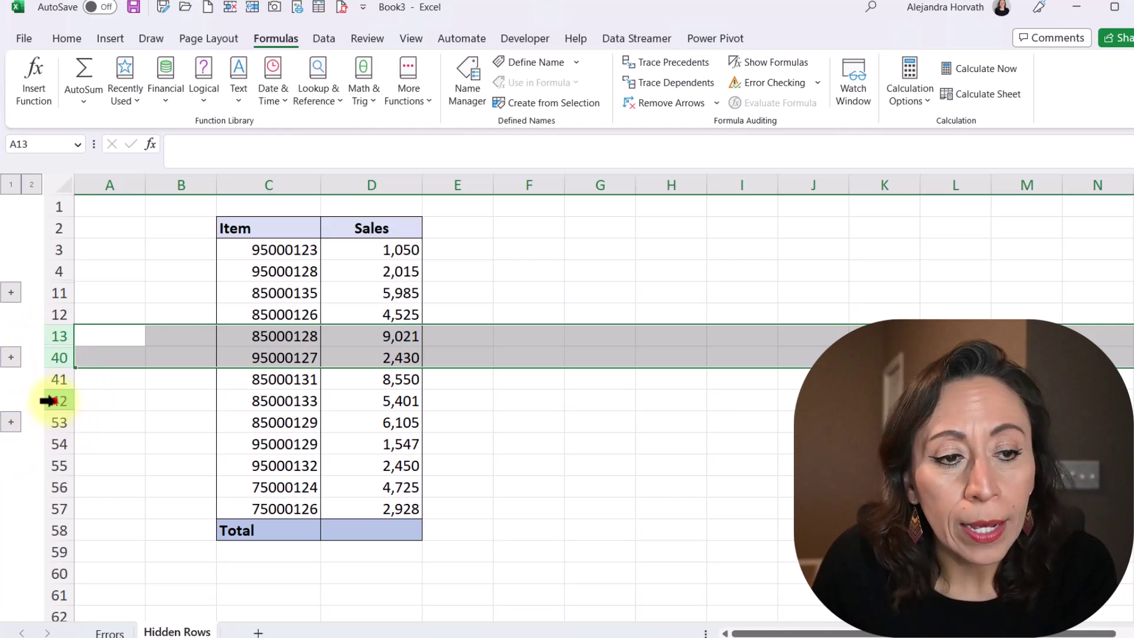
left_click_drag(54, 401, 52, 416)
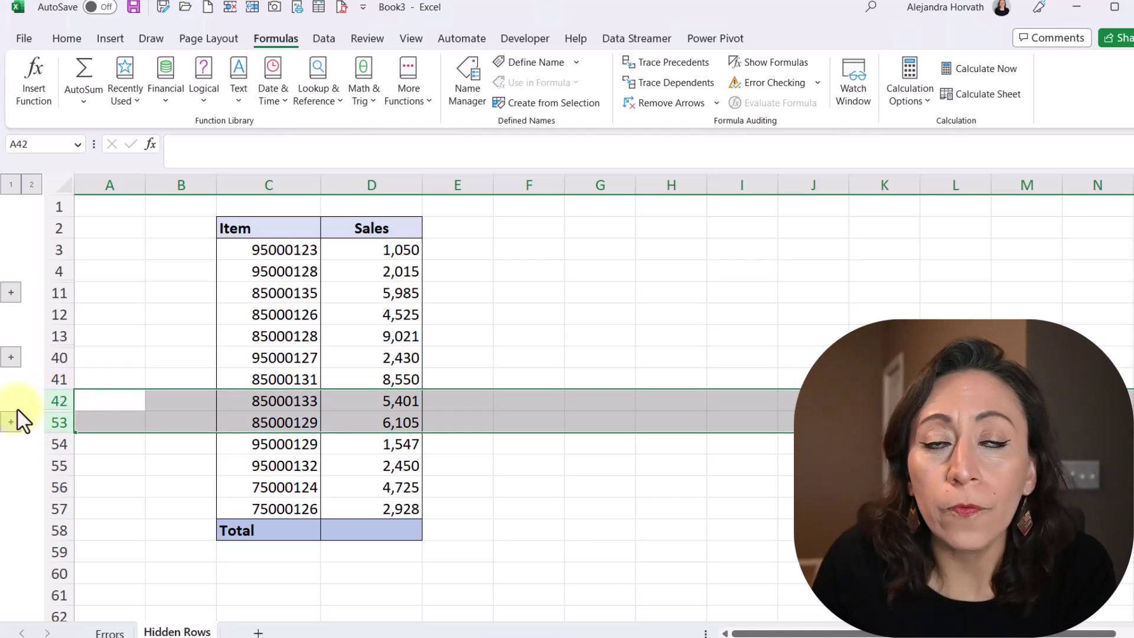
left_click(15, 291)
left_click(11, 486)
scroll(20, 505, "down", 7)
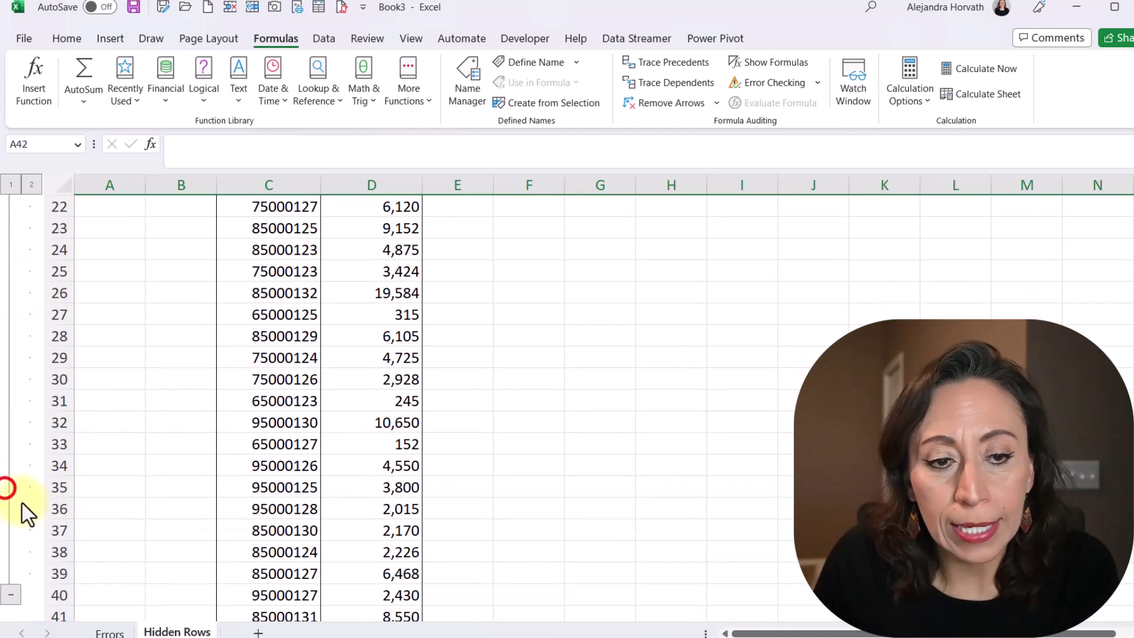
scroll(83, 491, "down", 3)
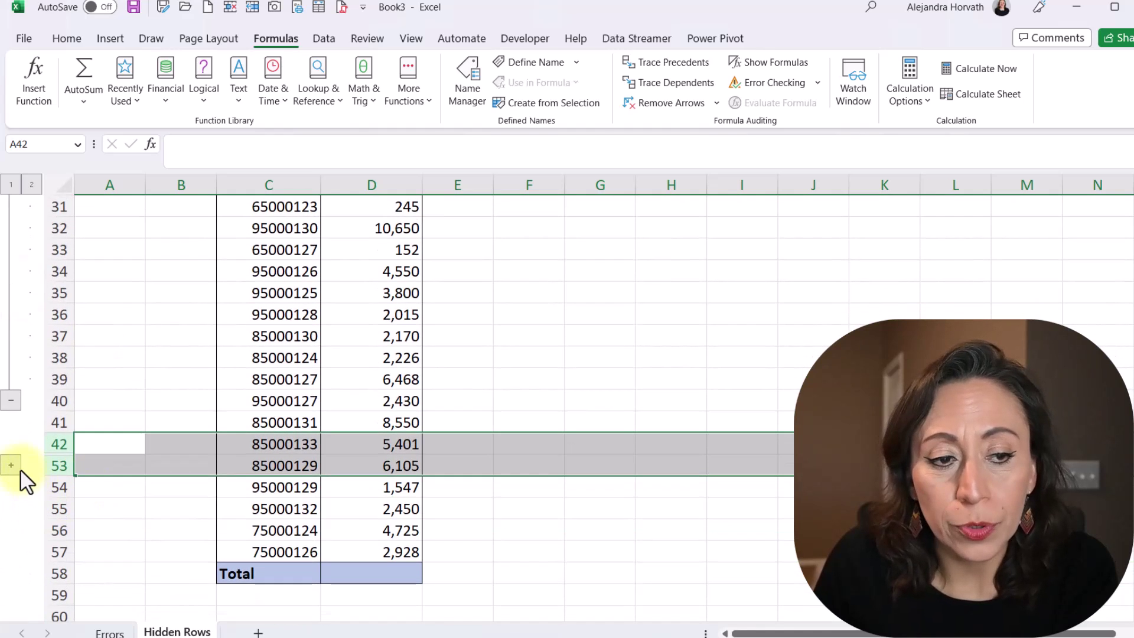
left_click(12, 467)
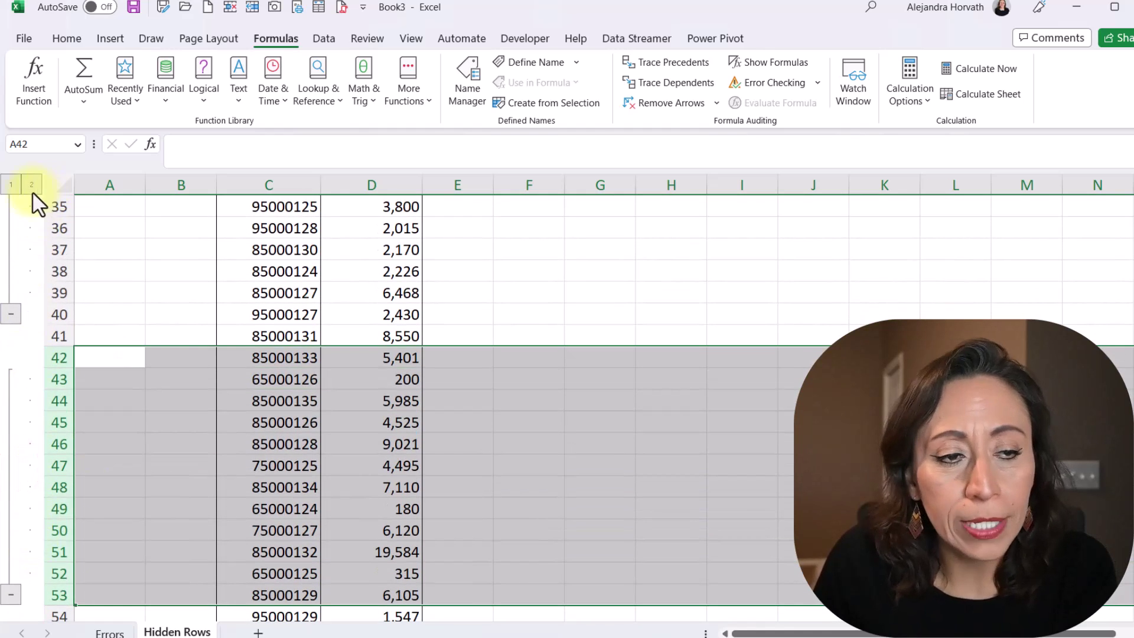
left_click(13, 316)
left_click(11, 483)
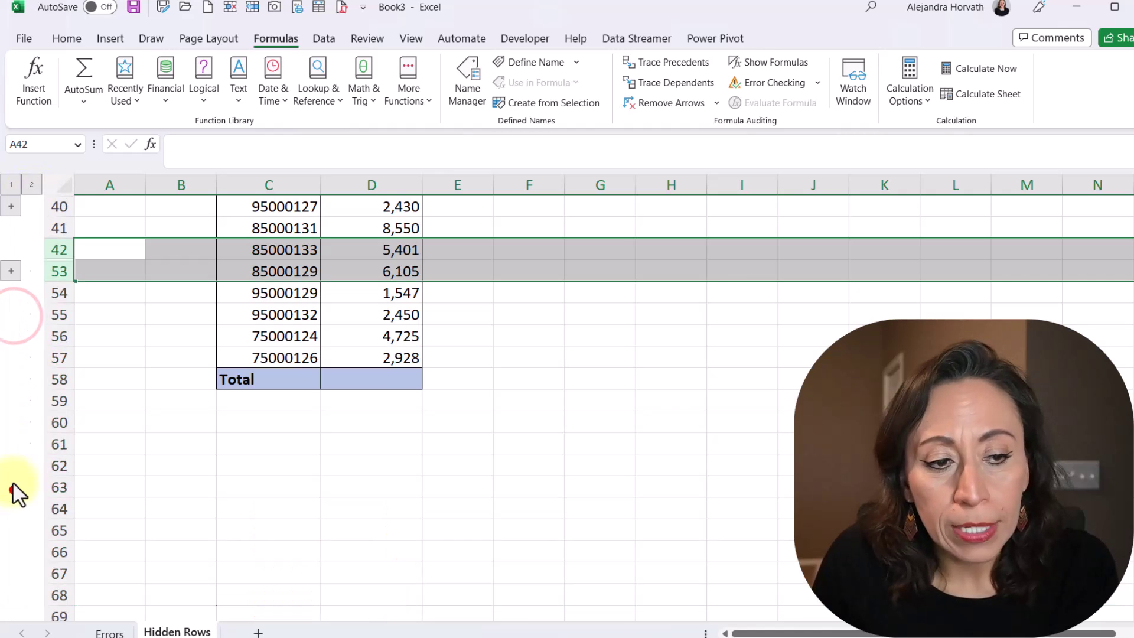
scroll(30, 363, "up", 3)
left_click(10, 336)
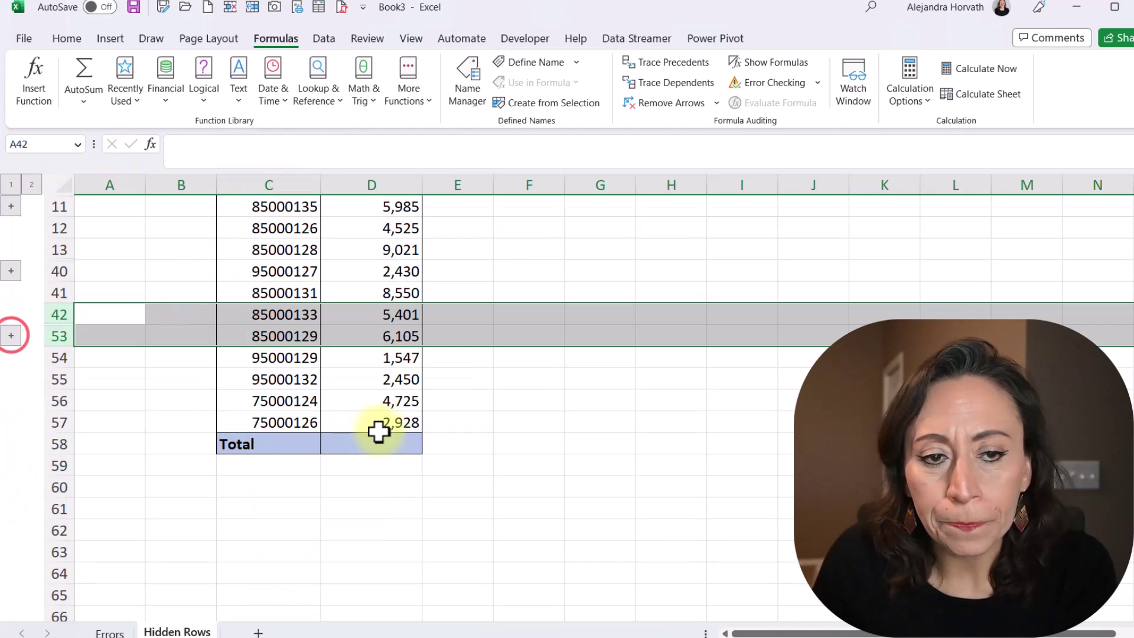
scroll(380, 414, "up", 2)
left_click(387, 530)
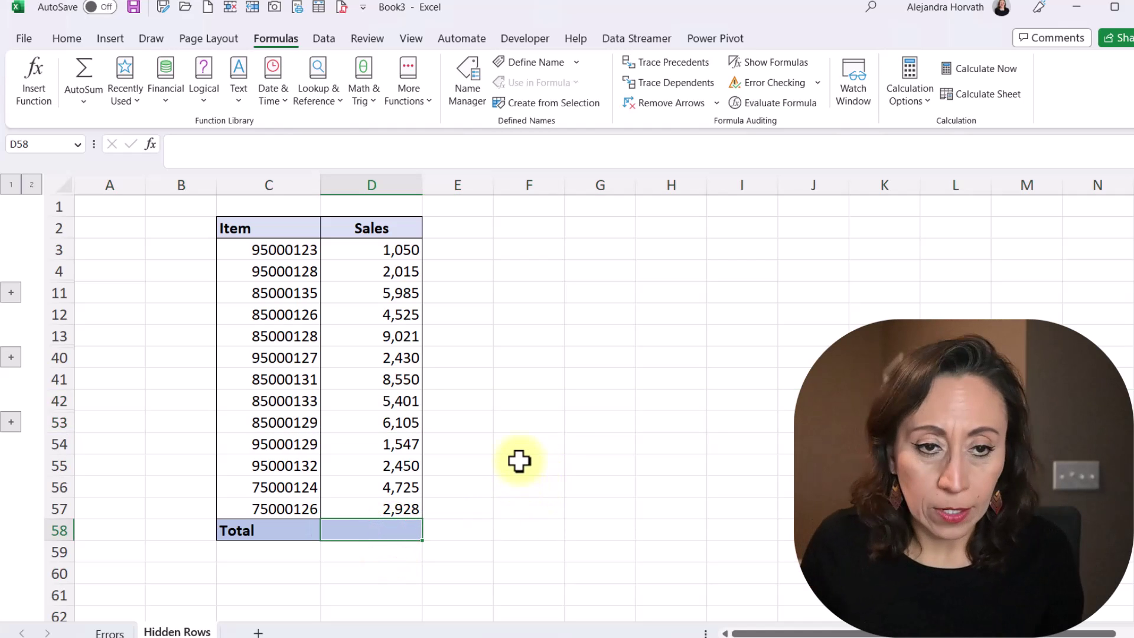
Enter =SUM(D3:D57) in D58, returning 271,292 including hidden rows
scroll(544, 391, "down", 2)
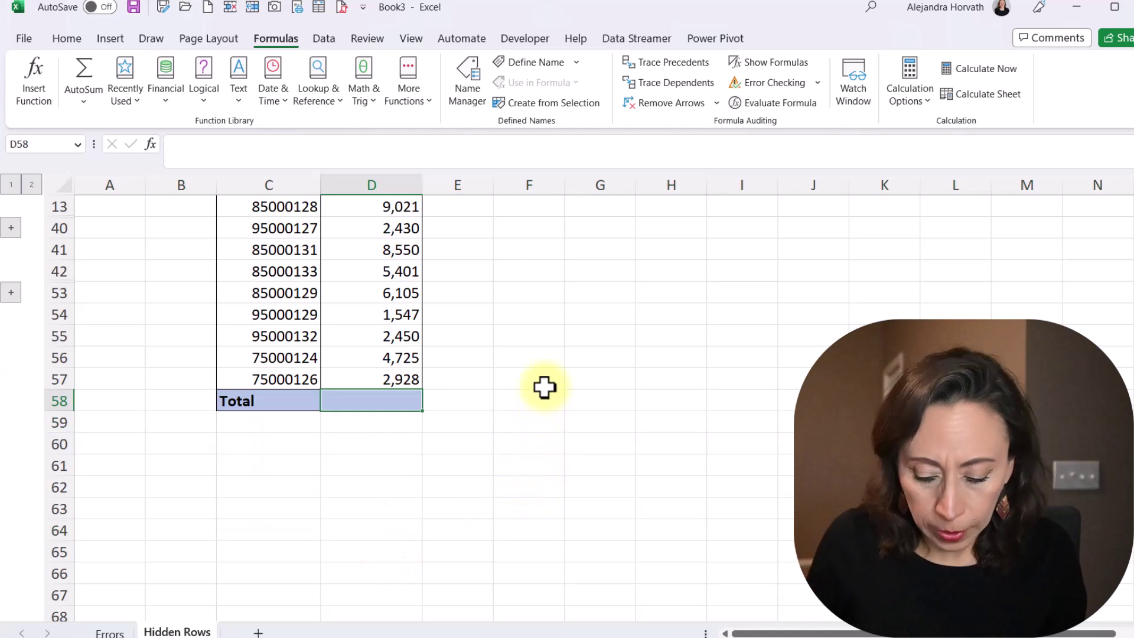
type("=sum(")
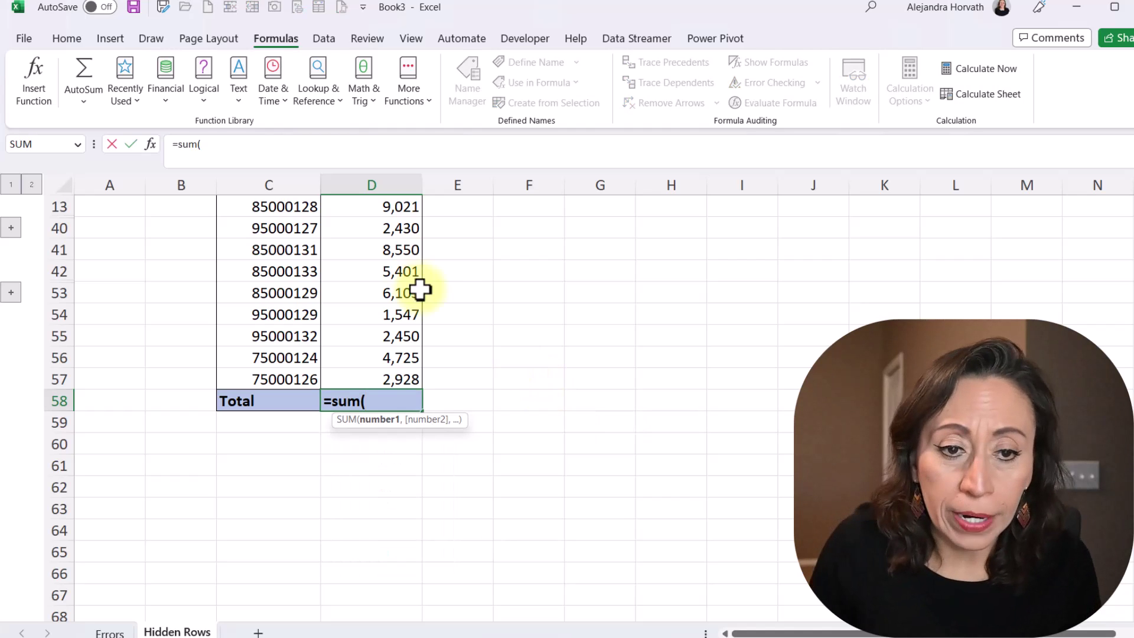
scroll(398, 283, "up", 2)
left_click_drag(401, 249, 404, 509)
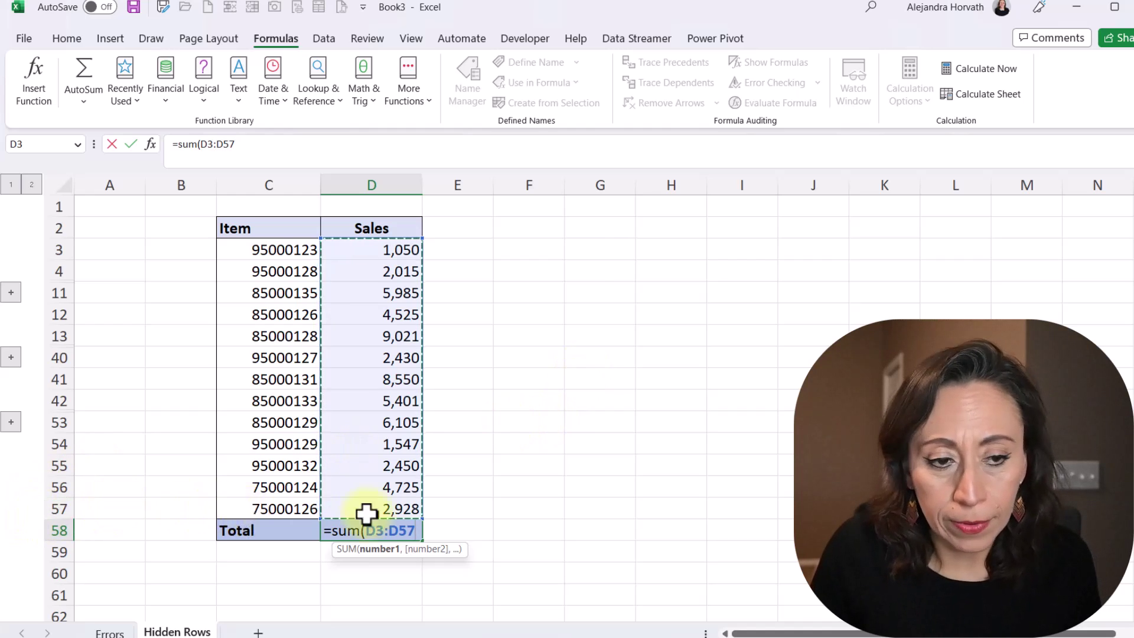
type(")")
key("Return")
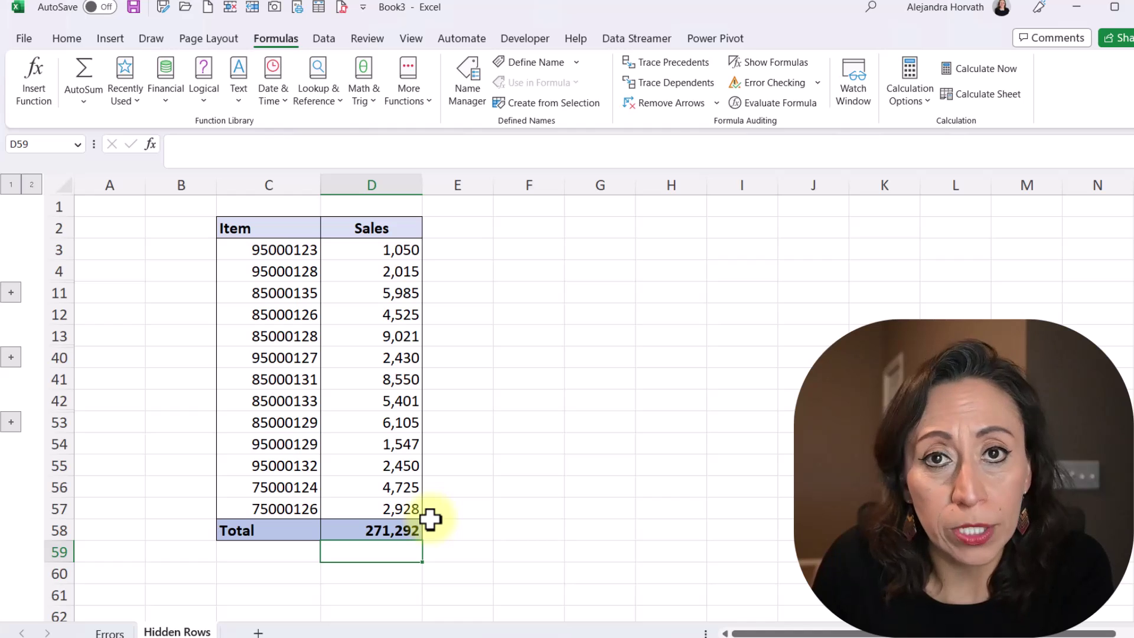
left_click_drag(407, 251, 388, 508)
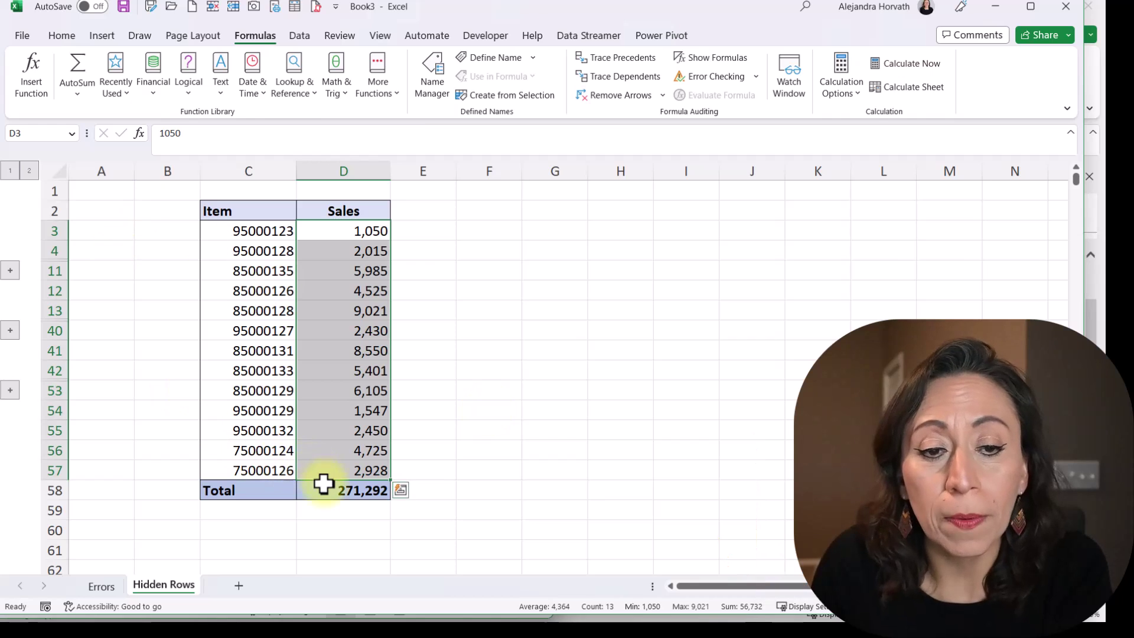
left_click(325, 488)
scroll(397, 435, "down", 3)
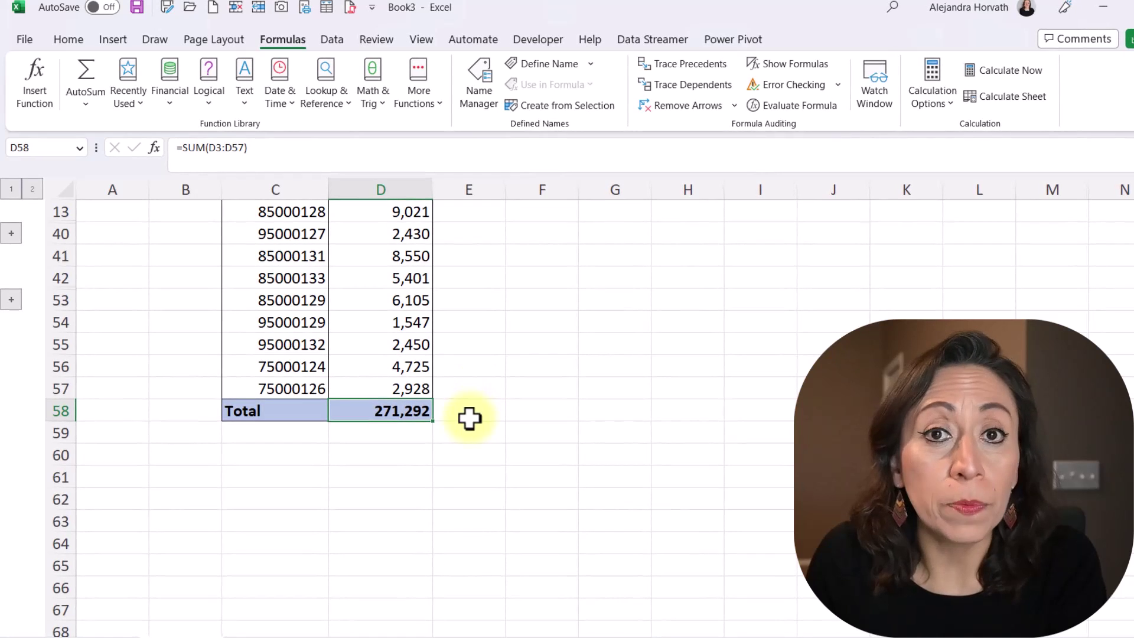
Clear the SUM from D58 and start an AGGREGATE function there
left_click(408, 413)
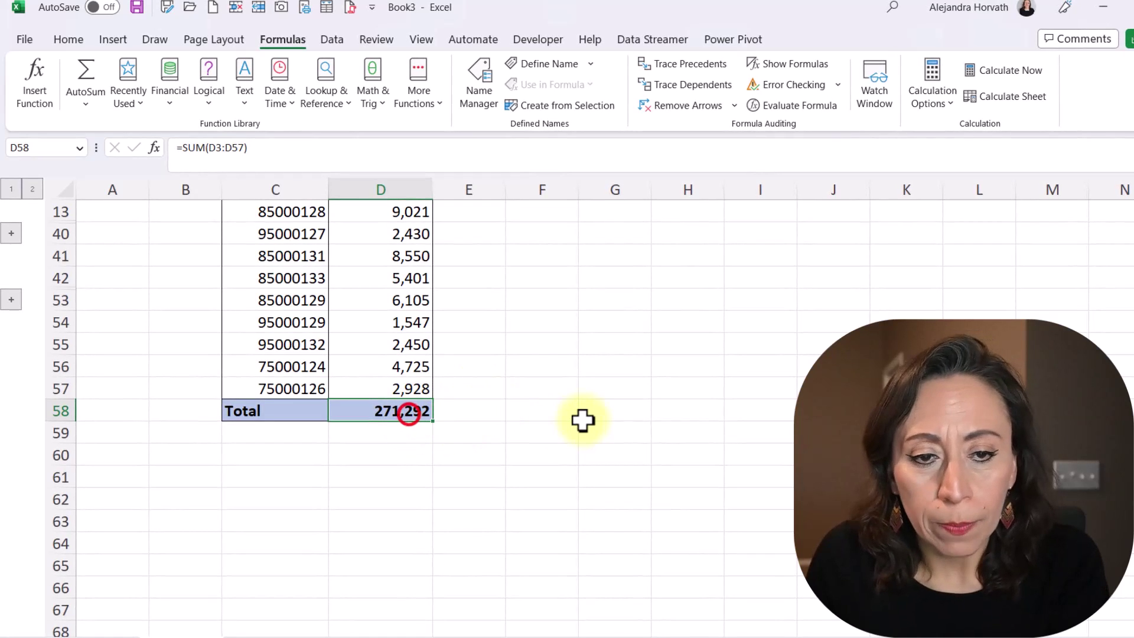
key("Delete")
scroll(580, 417, "up", 2)
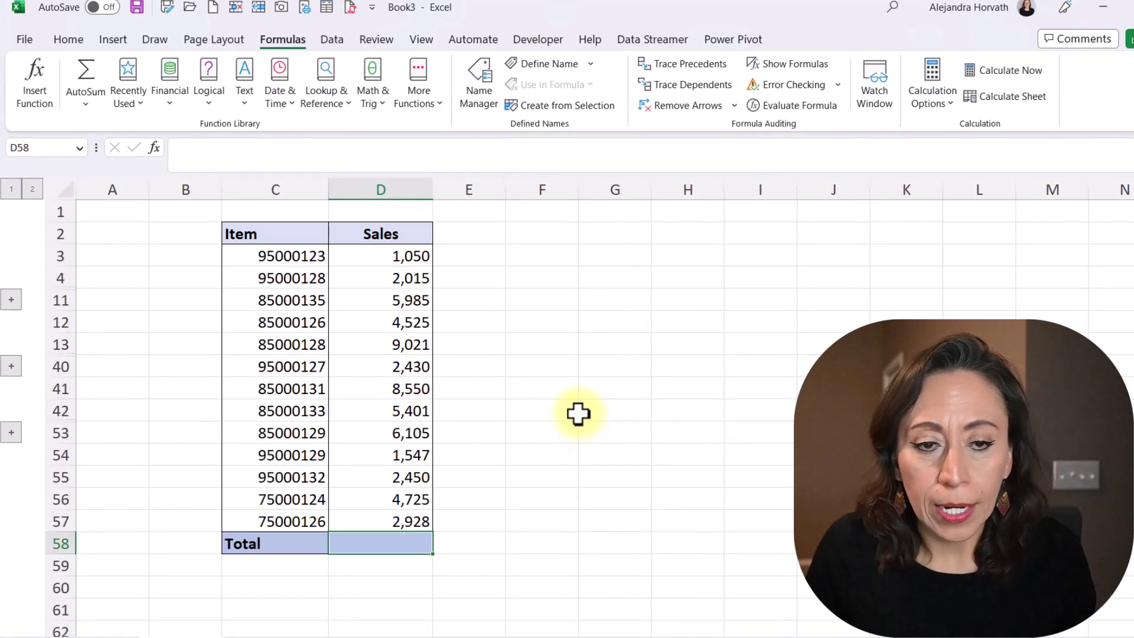
type("=agg")
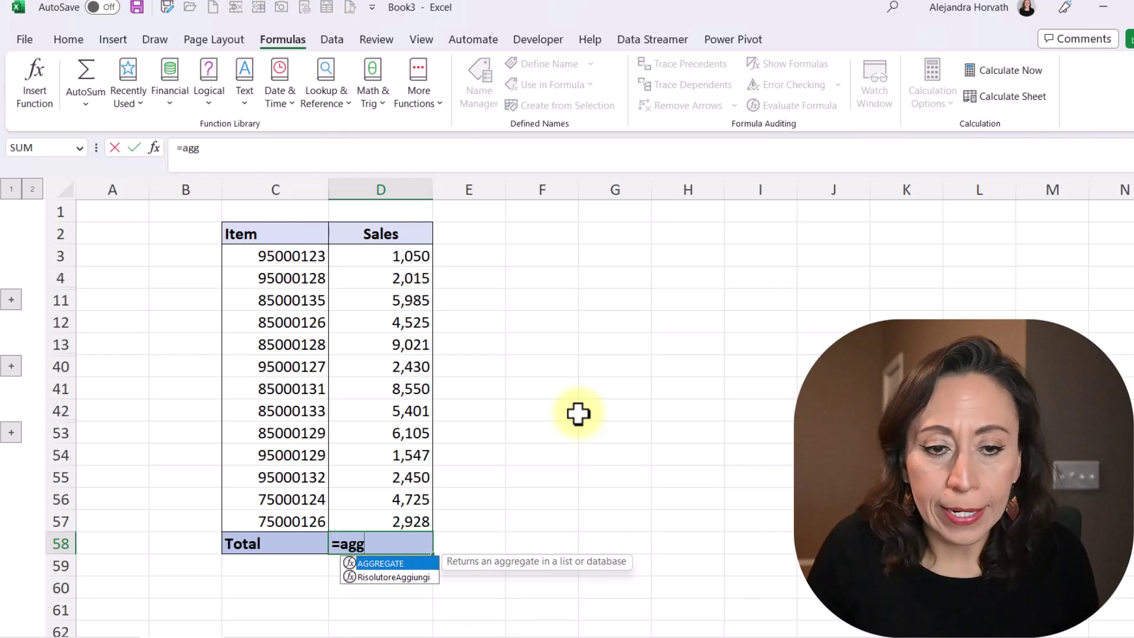
scroll(578, 413, "down", 5)
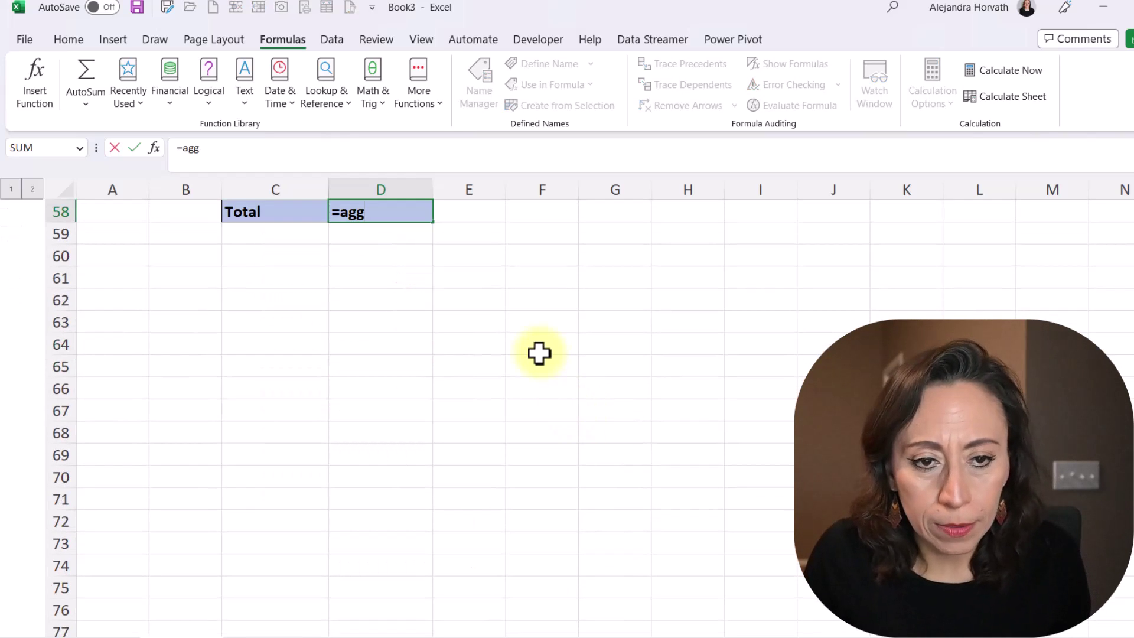
scroll(539, 353, "up", 2)
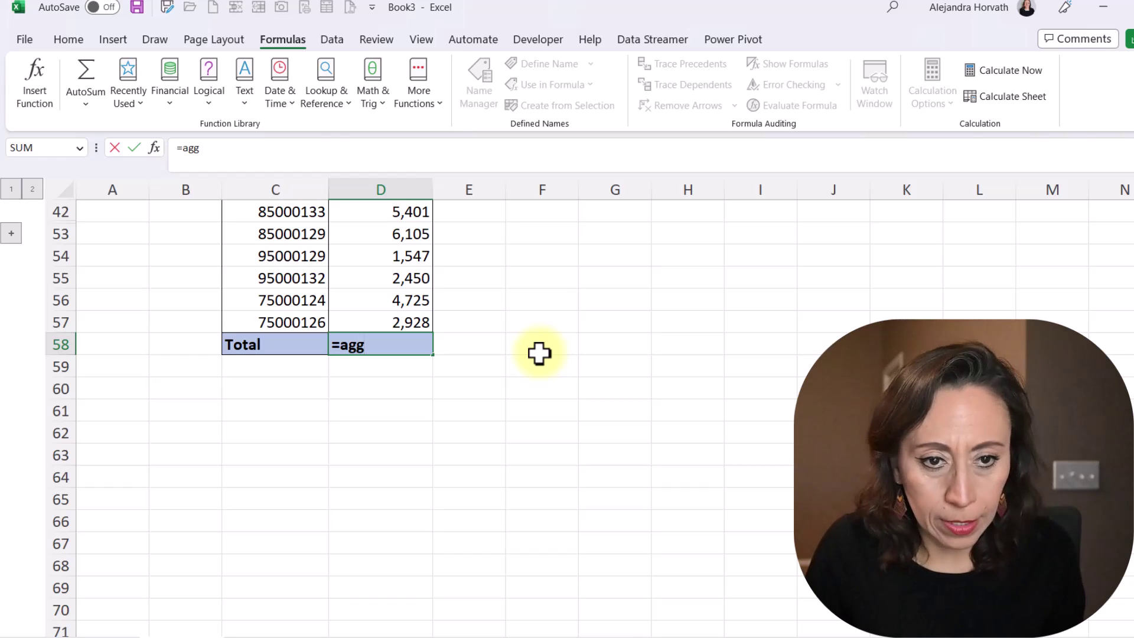
key("BackSpace")
key("BackSpace")
type("gg")
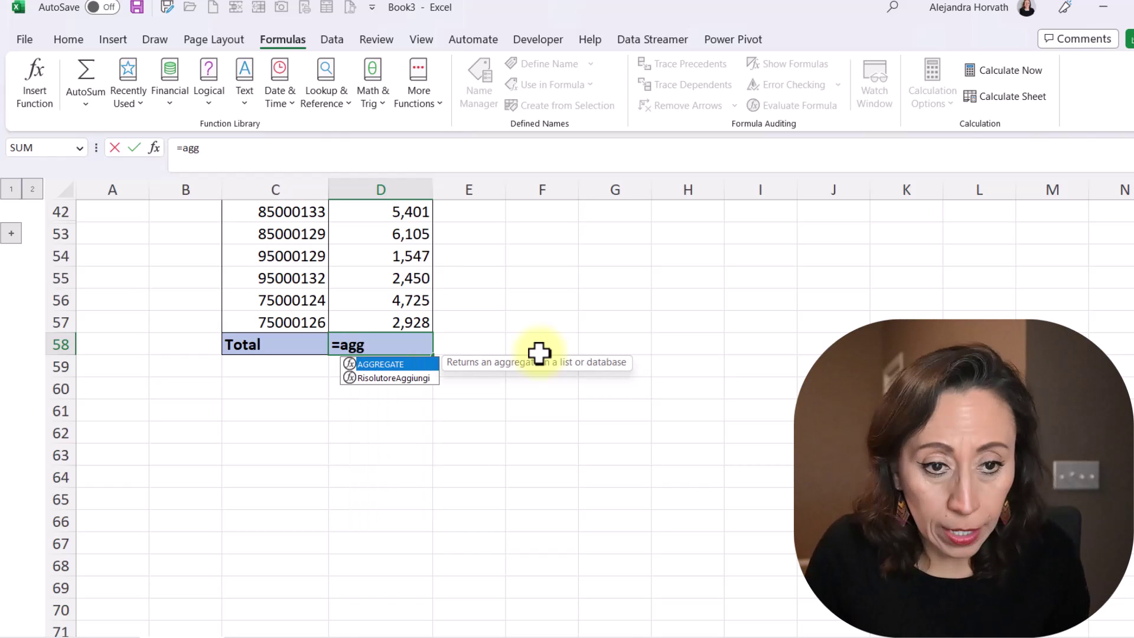
key("Tab")
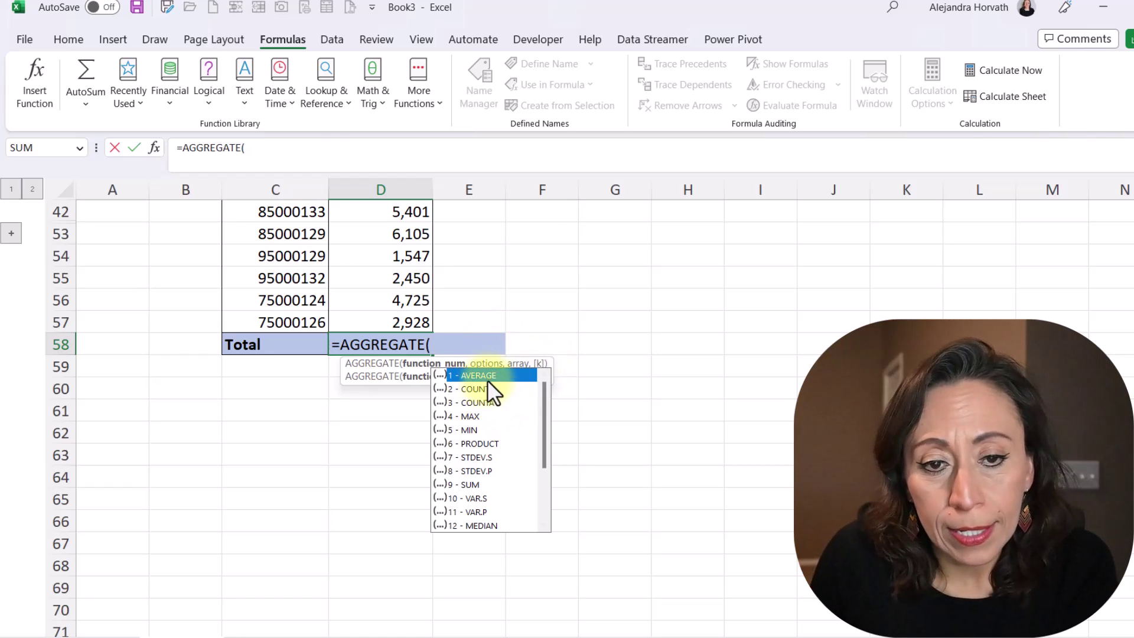
Complete =AGGREGATE(9,5,D3:D57) to ignore hidden rows, giving 56,732
left_click(467, 484)
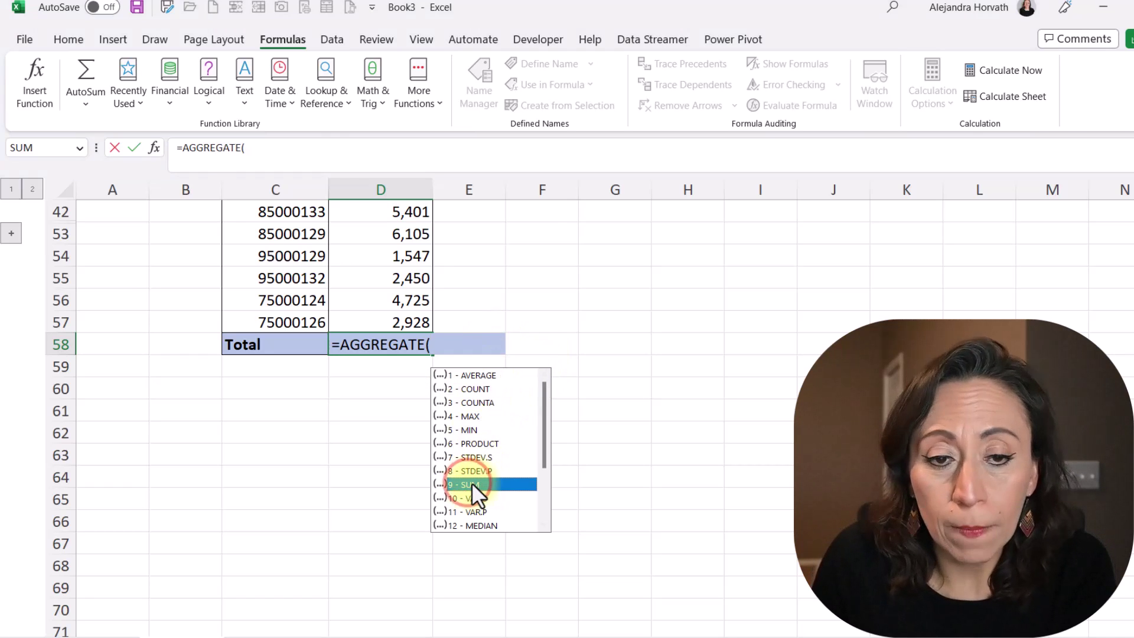
double_click(470, 484)
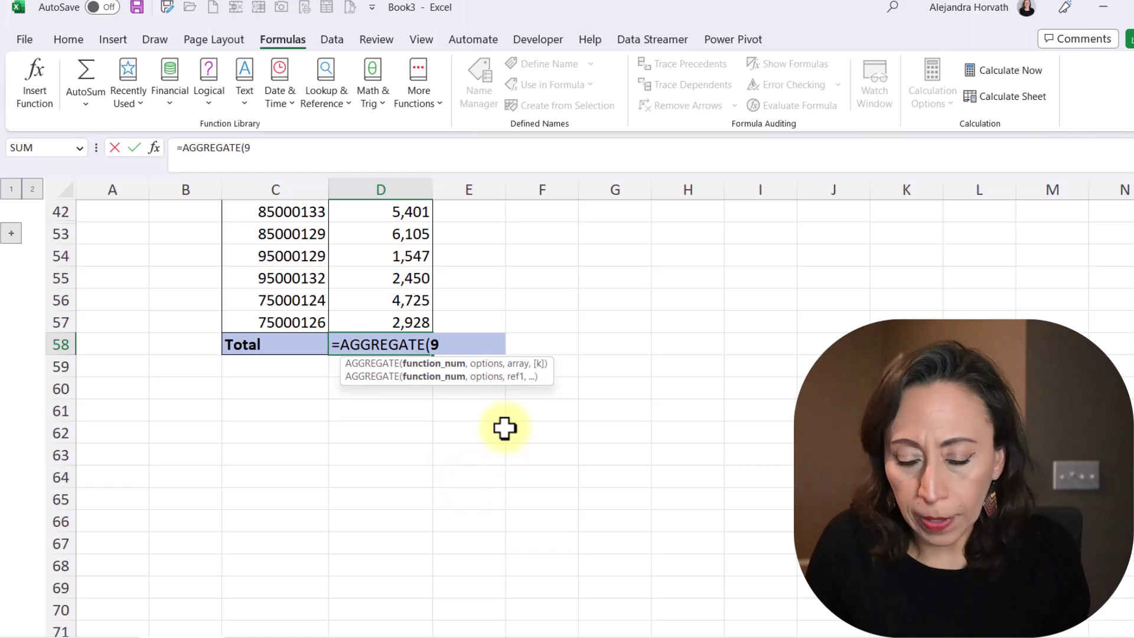
type(",")
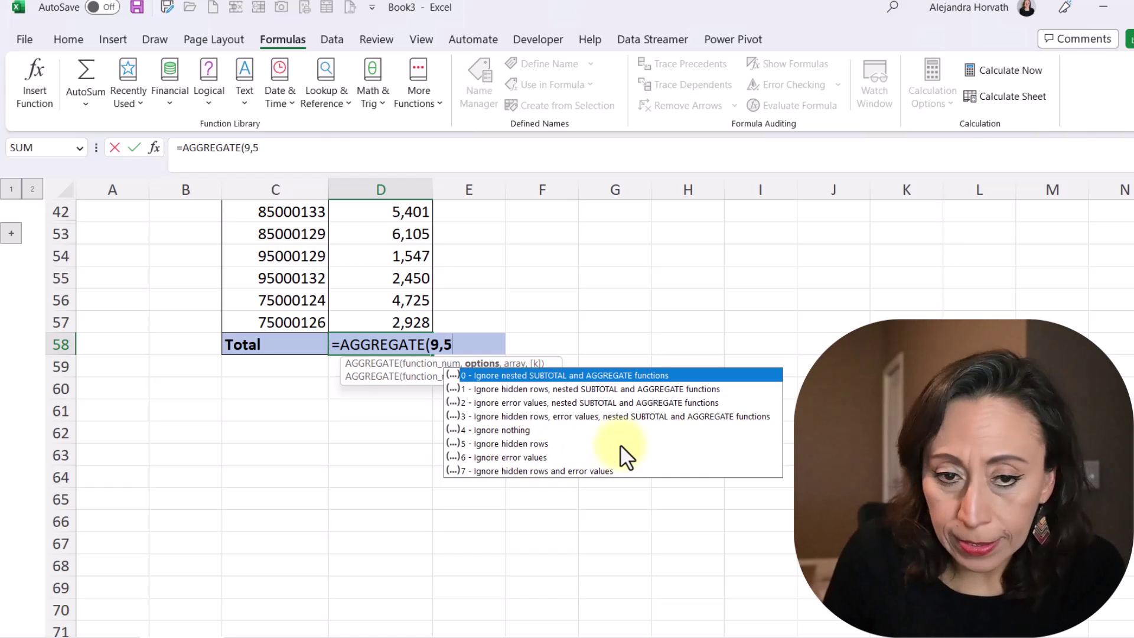
type("5,")
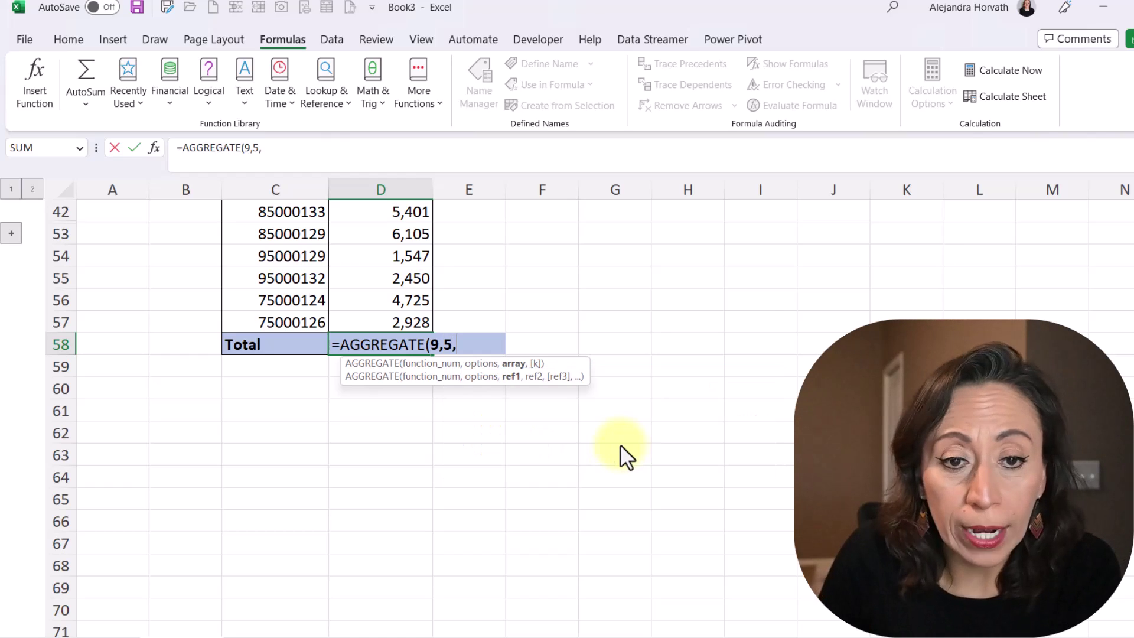
scroll(620, 445, "up", 3)
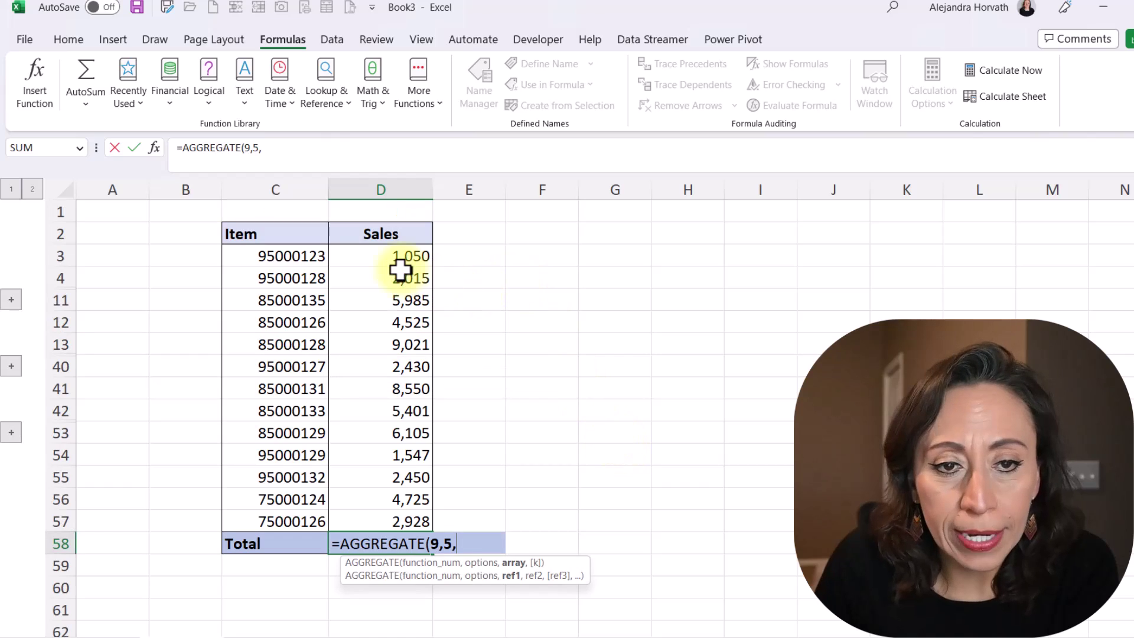
left_click_drag(399, 262, 393, 517)
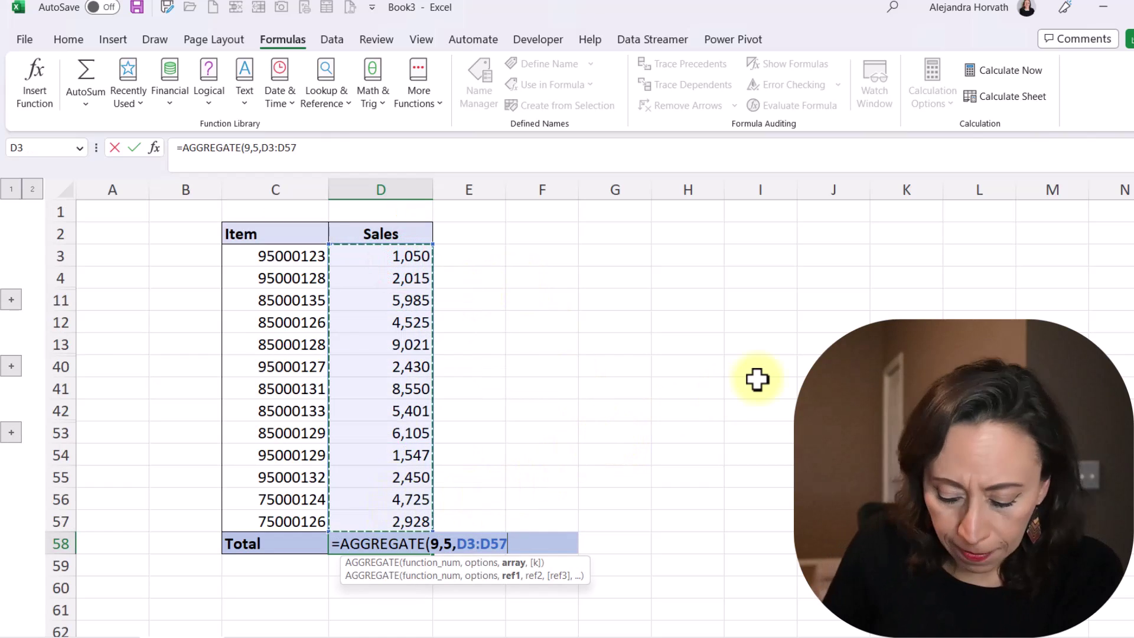
type(")")
key("Return")
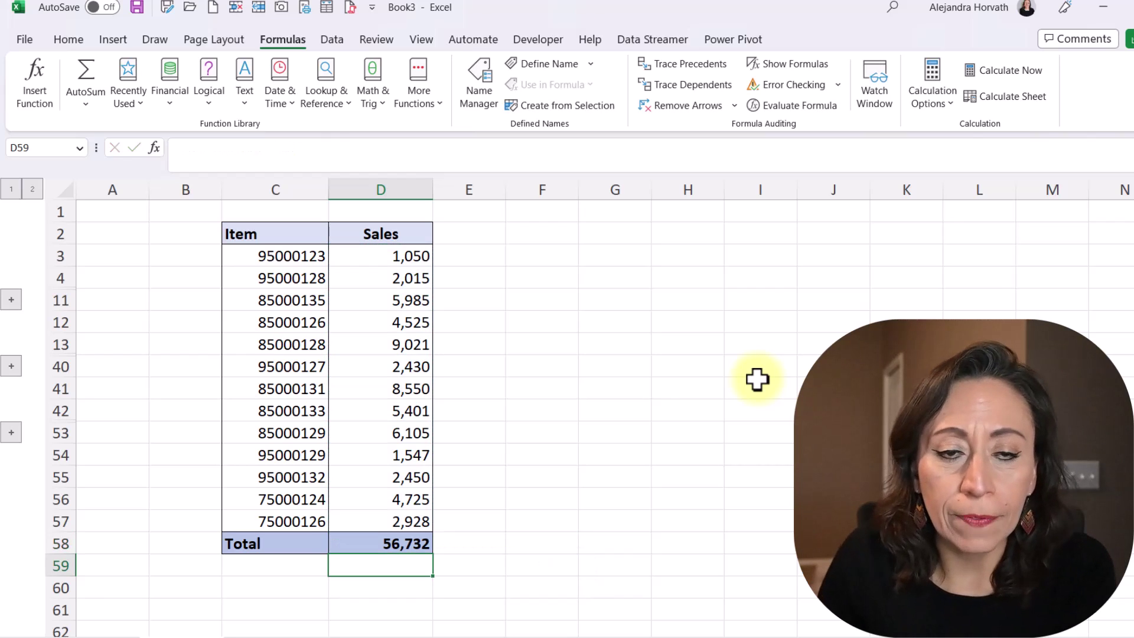
Enter =SUM(D3:D57) in E58 as a 271,292 comparison total
scroll(407, 553, "down", 1)
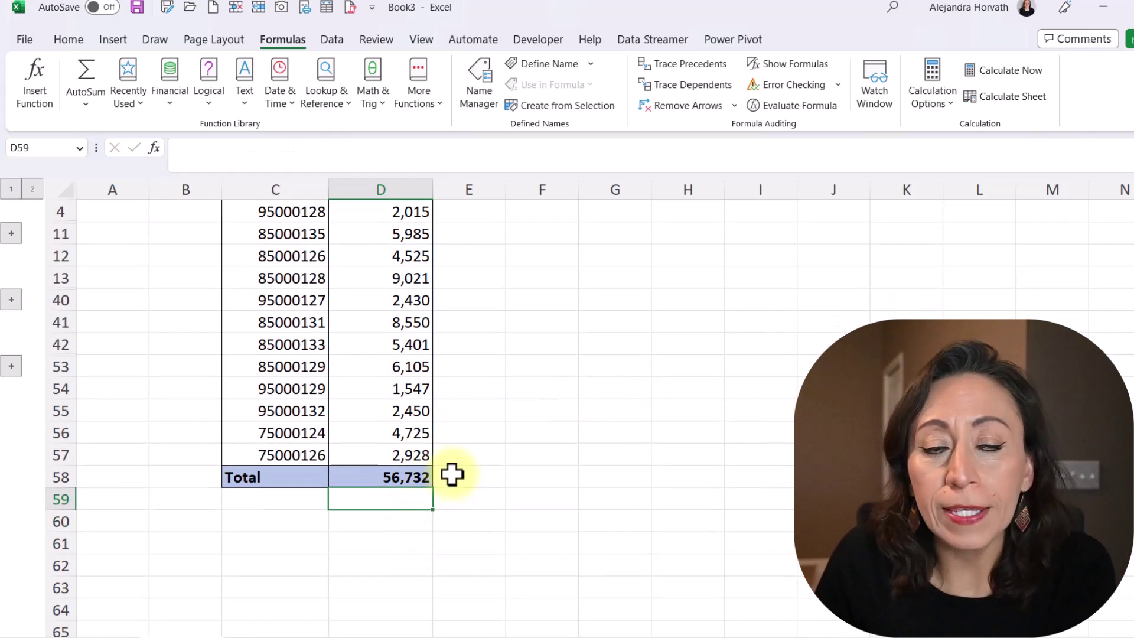
left_click(494, 472)
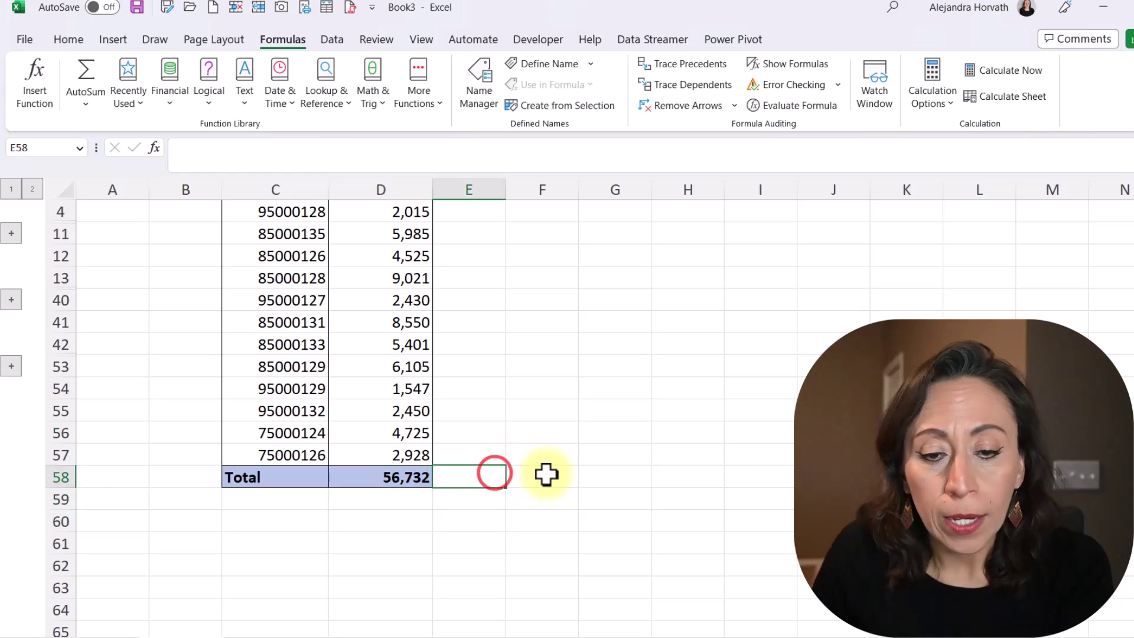
type("=")
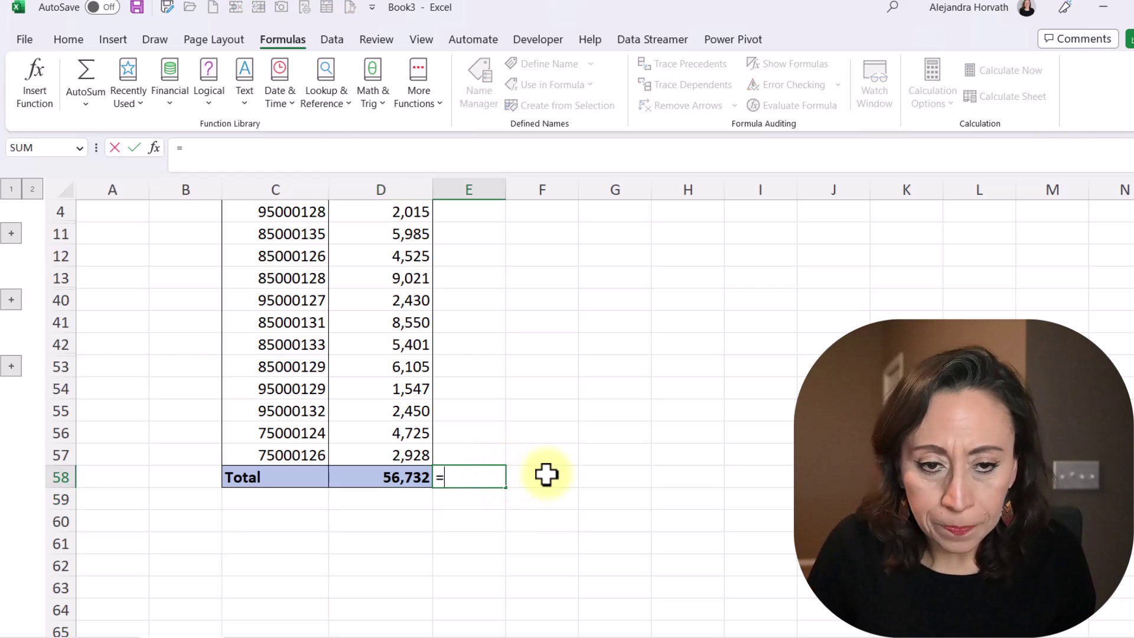
type("sum")
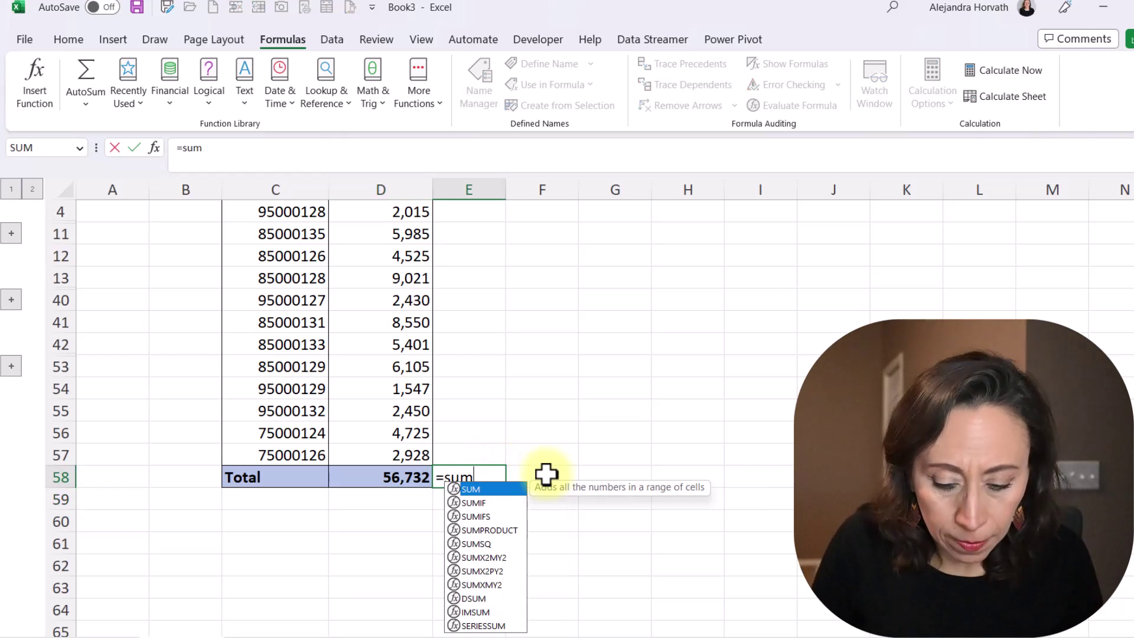
type("(")
left_click(409, 455)
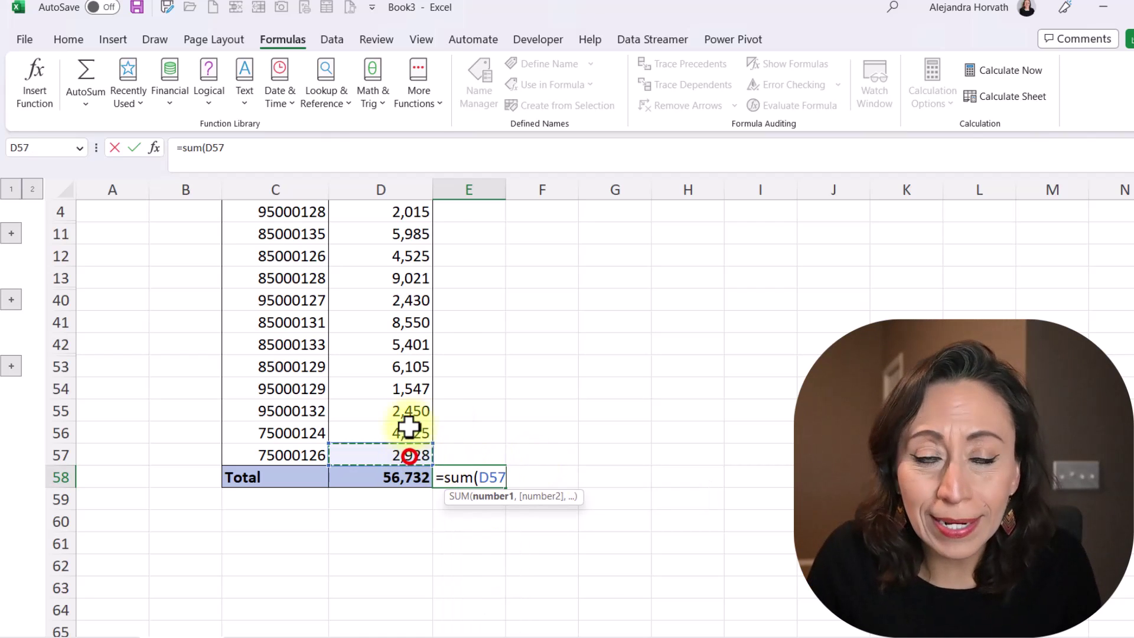
left_click_drag(409, 426, 391, 261)
type(")")
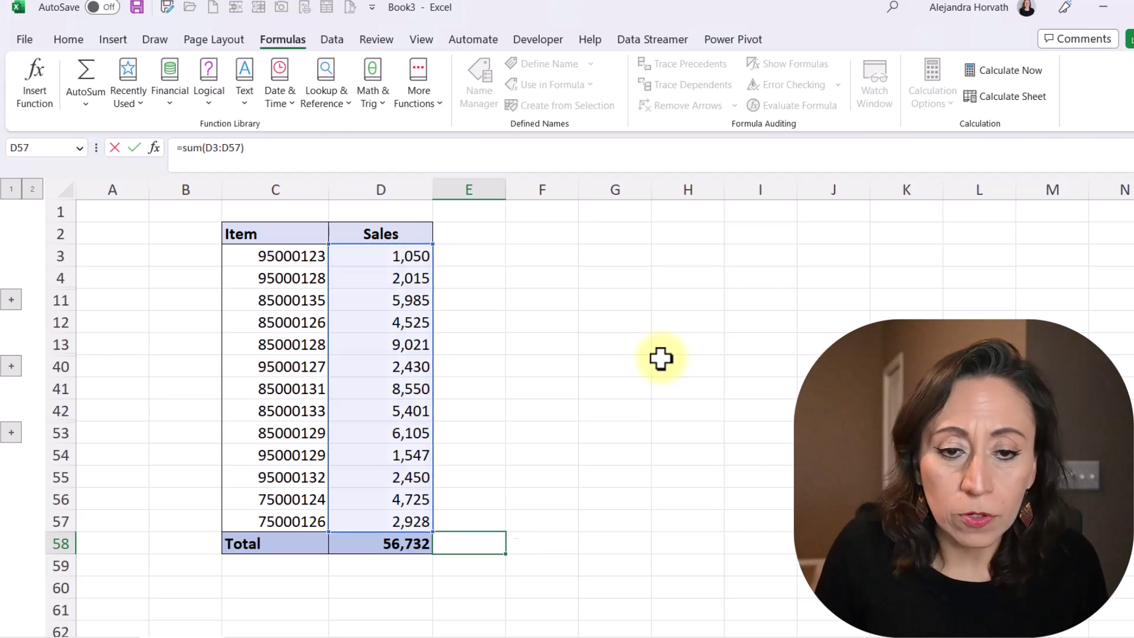
key("Return")
left_click(491, 546)
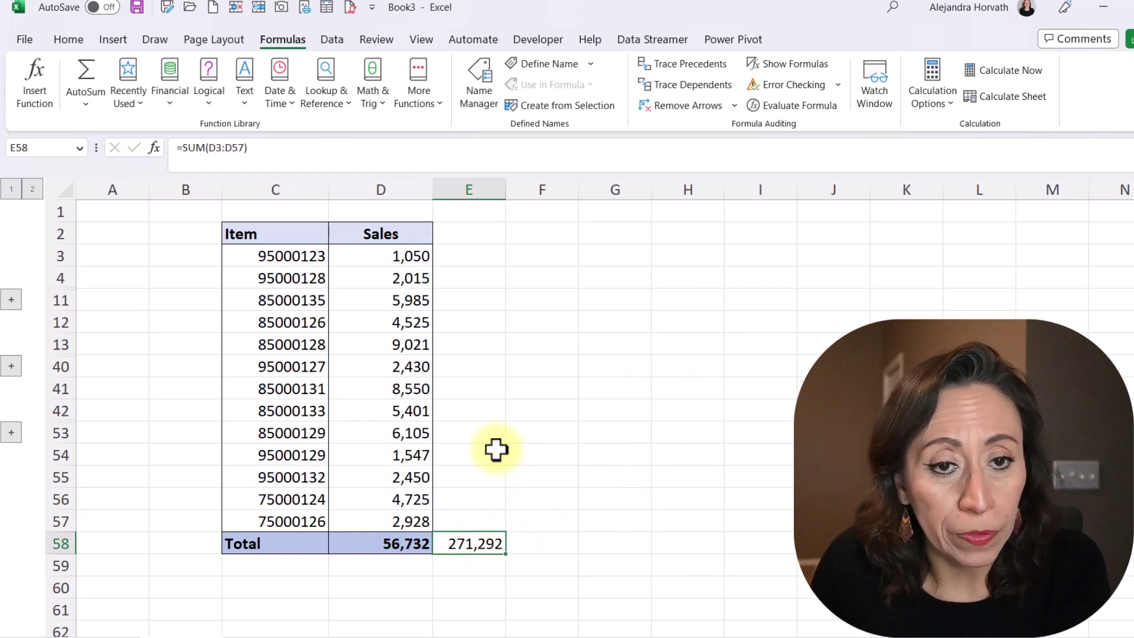
Expand hidden rows 5–10 and compare D58 (now 81,317) with E58 (271,292)
left_click(11, 300)
scroll(299, 379, "down", 3)
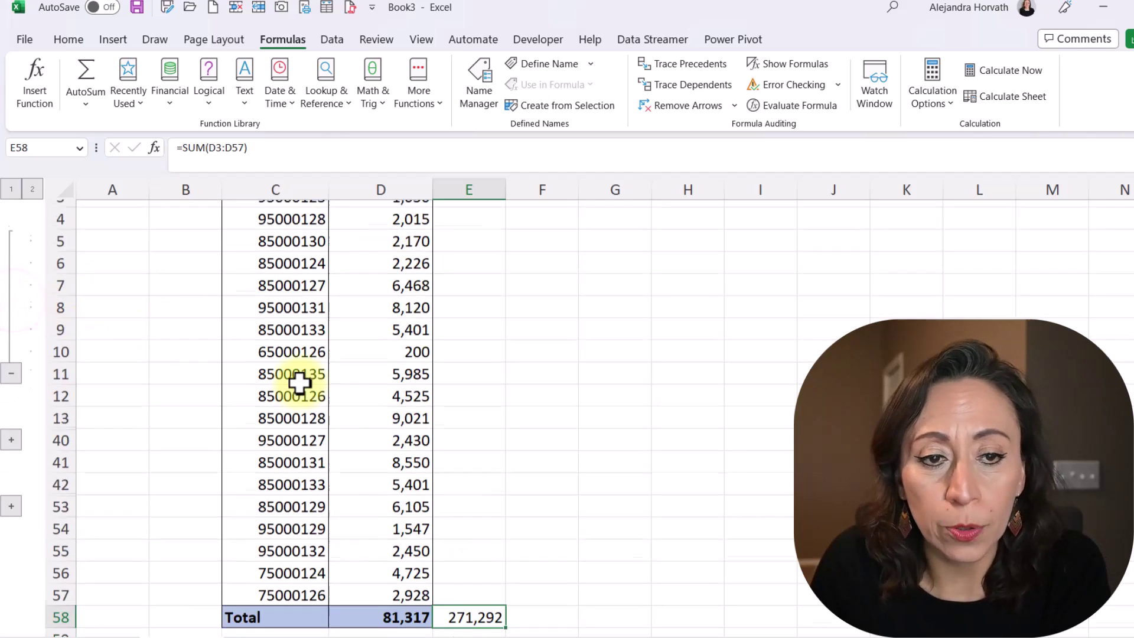
scroll(362, 368, "down", 2)
left_click(393, 346)
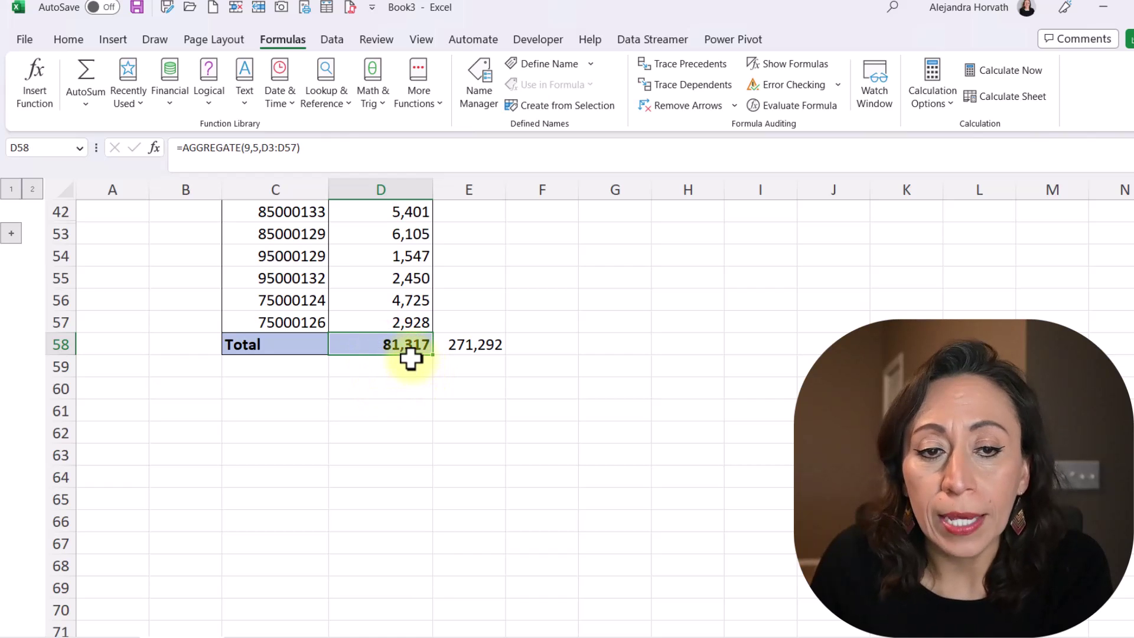
scroll(404, 323, "up", 5)
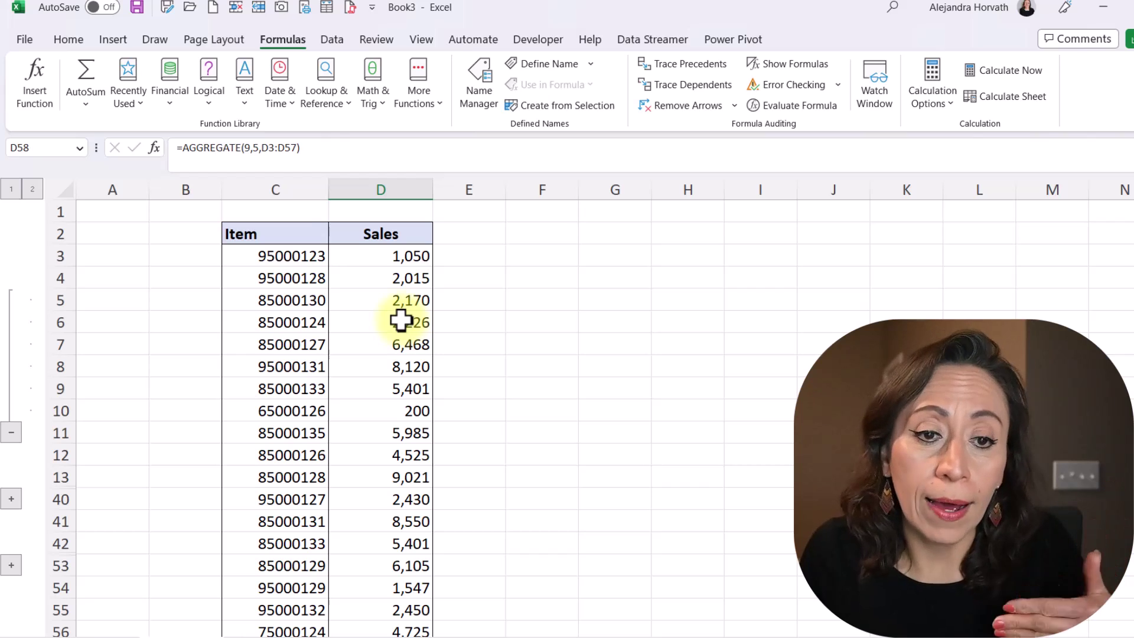
scroll(401, 322, "down", 4)
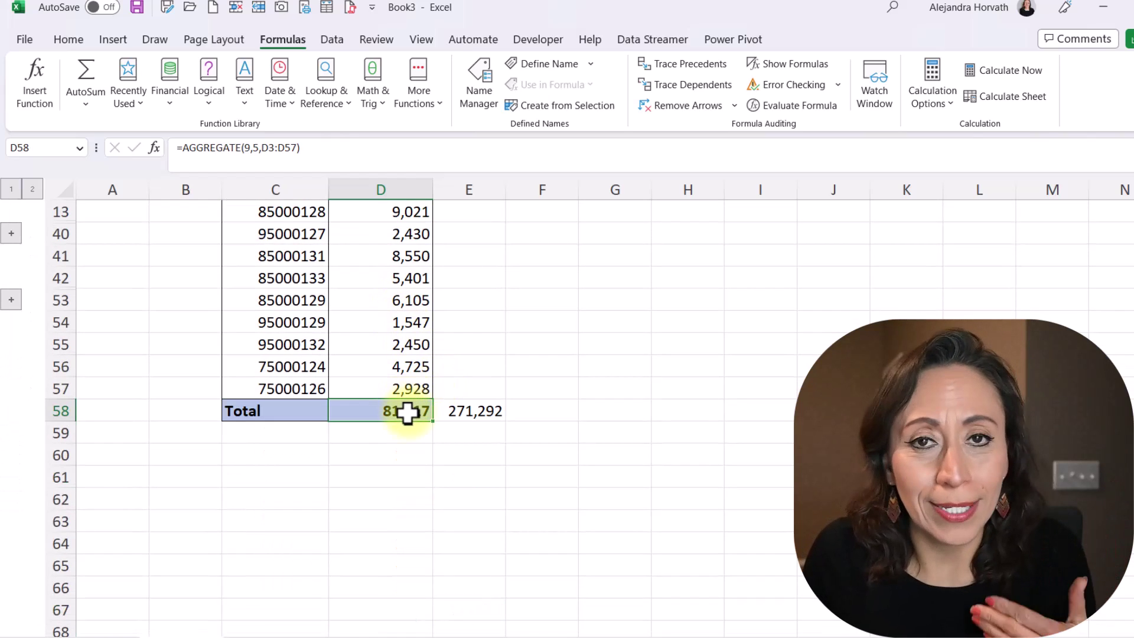
left_click(470, 408)
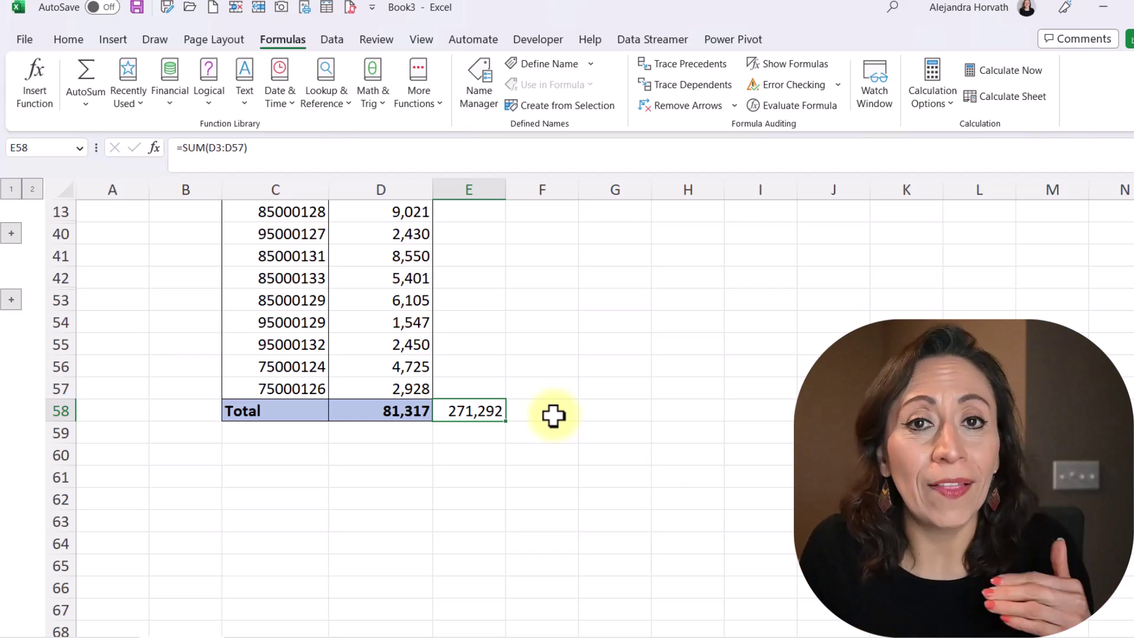
scroll(553, 415, "up", 4)
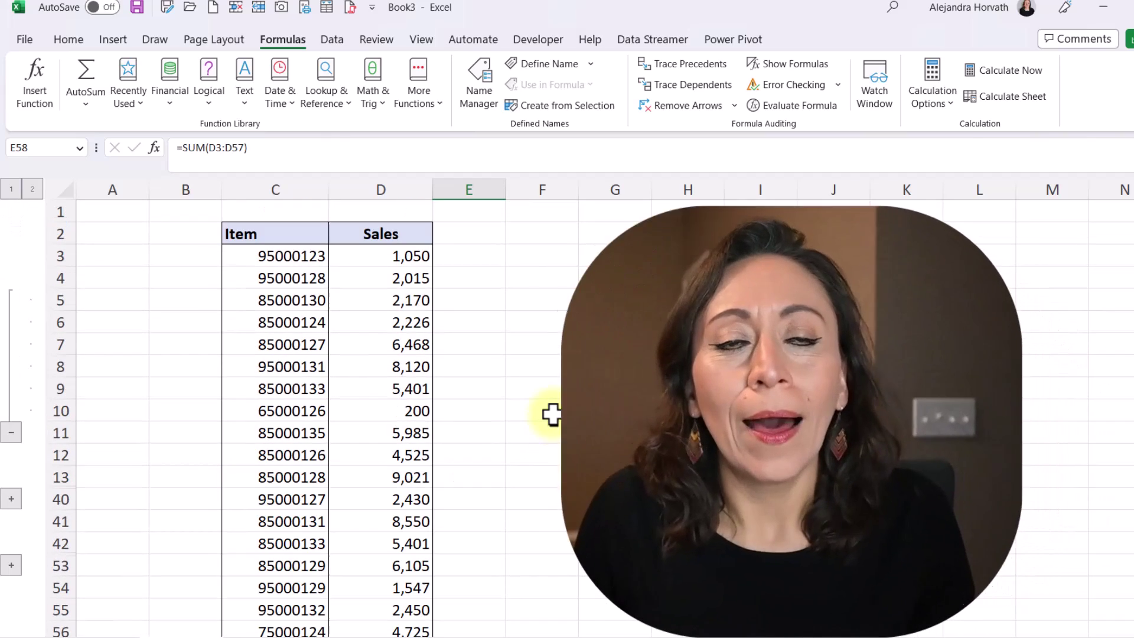